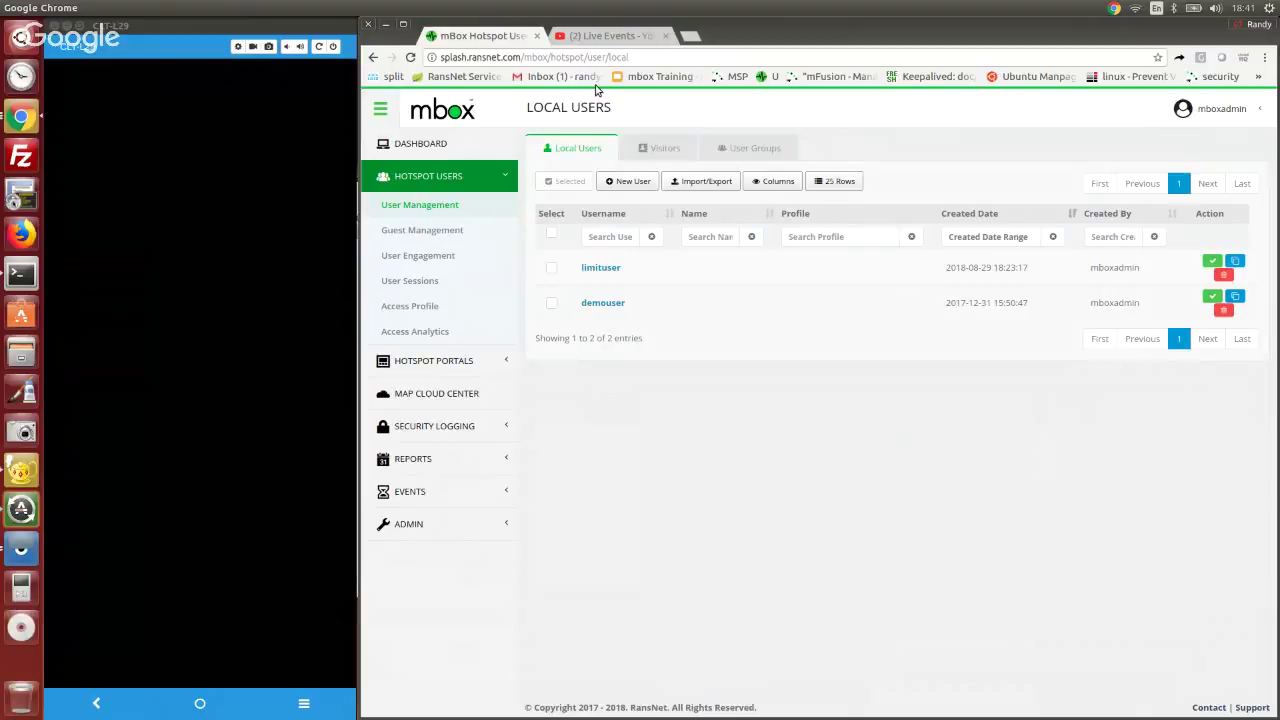
- Start a new local user and review the username, MAC address and PIN code authentication options
click(624, 181)
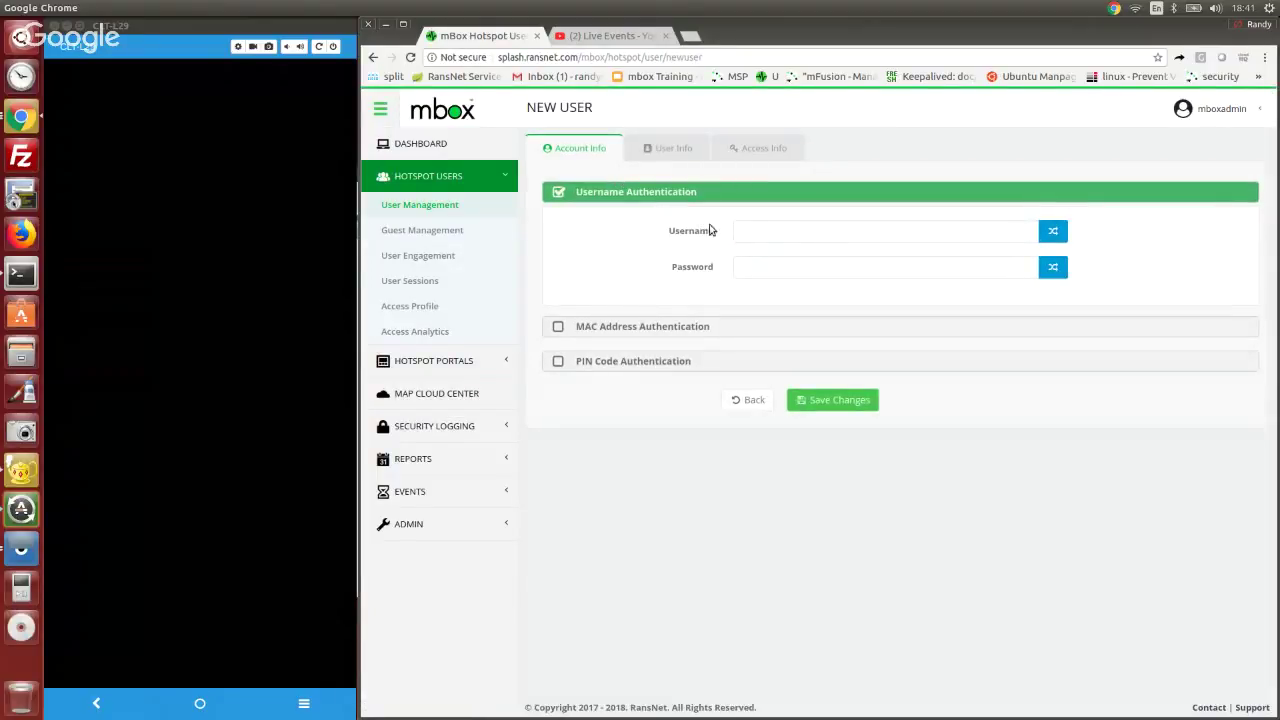
click(812, 275)
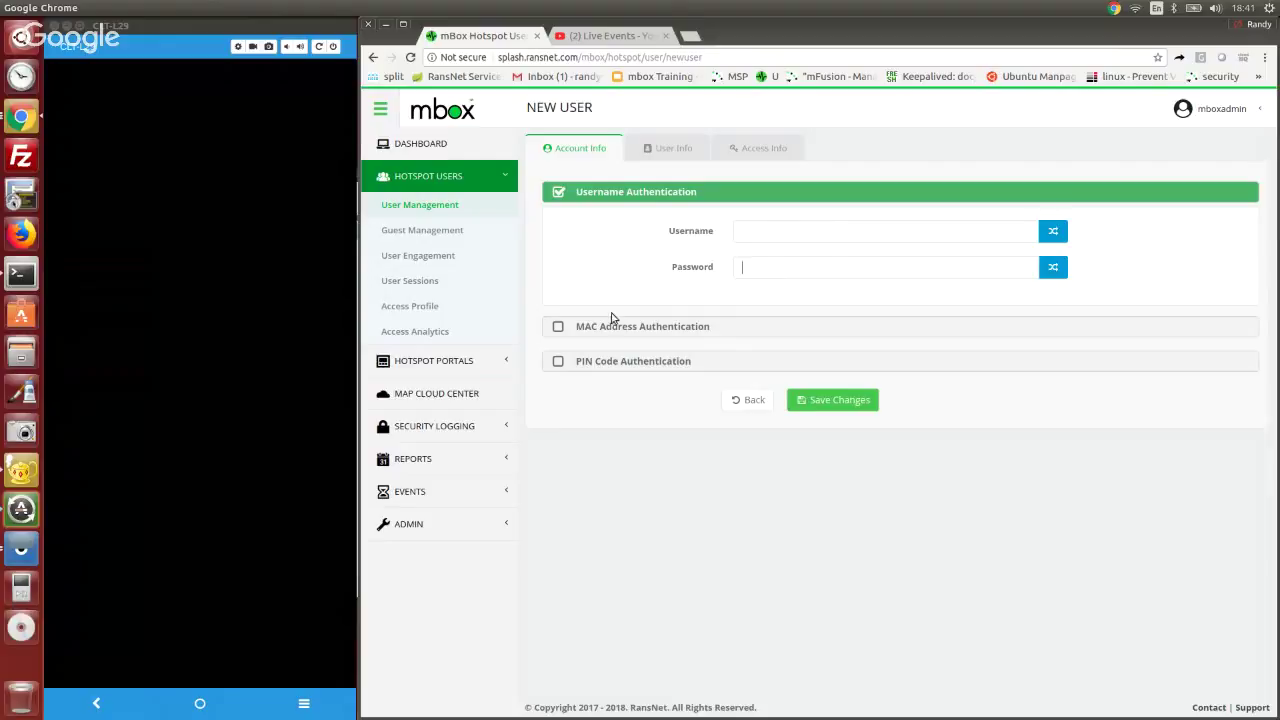
click(558, 328)
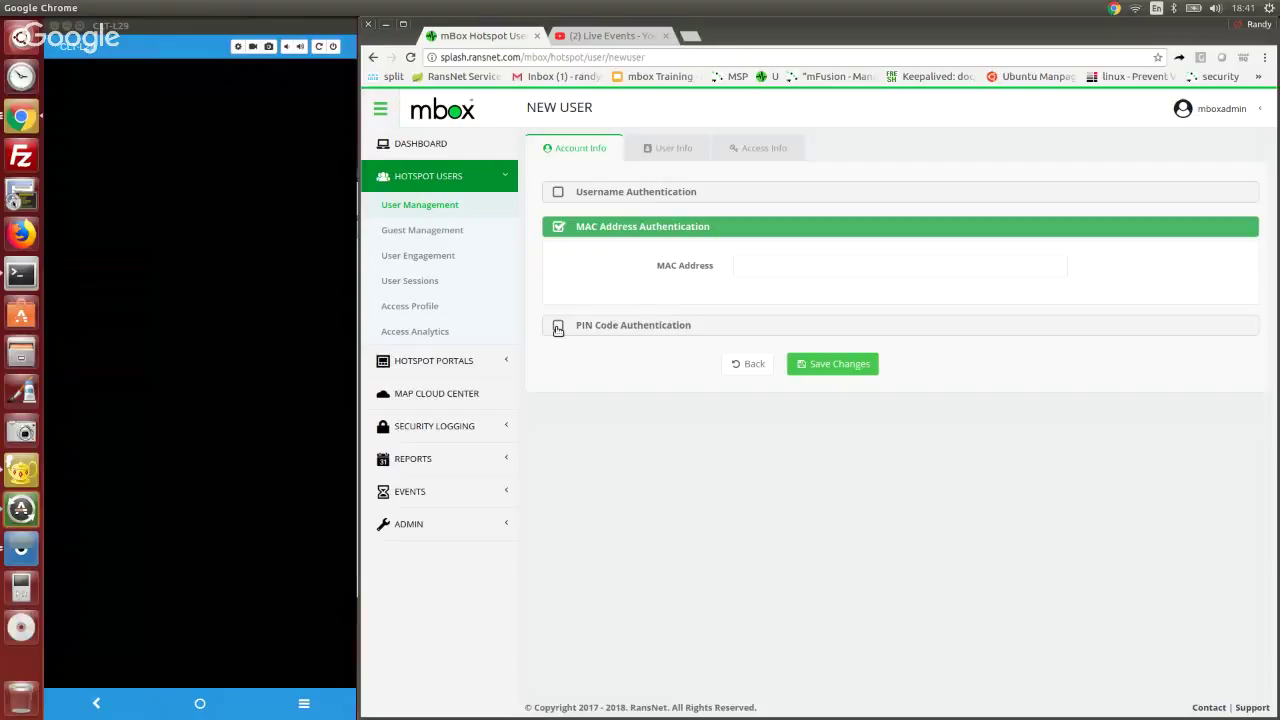
click(558, 328)
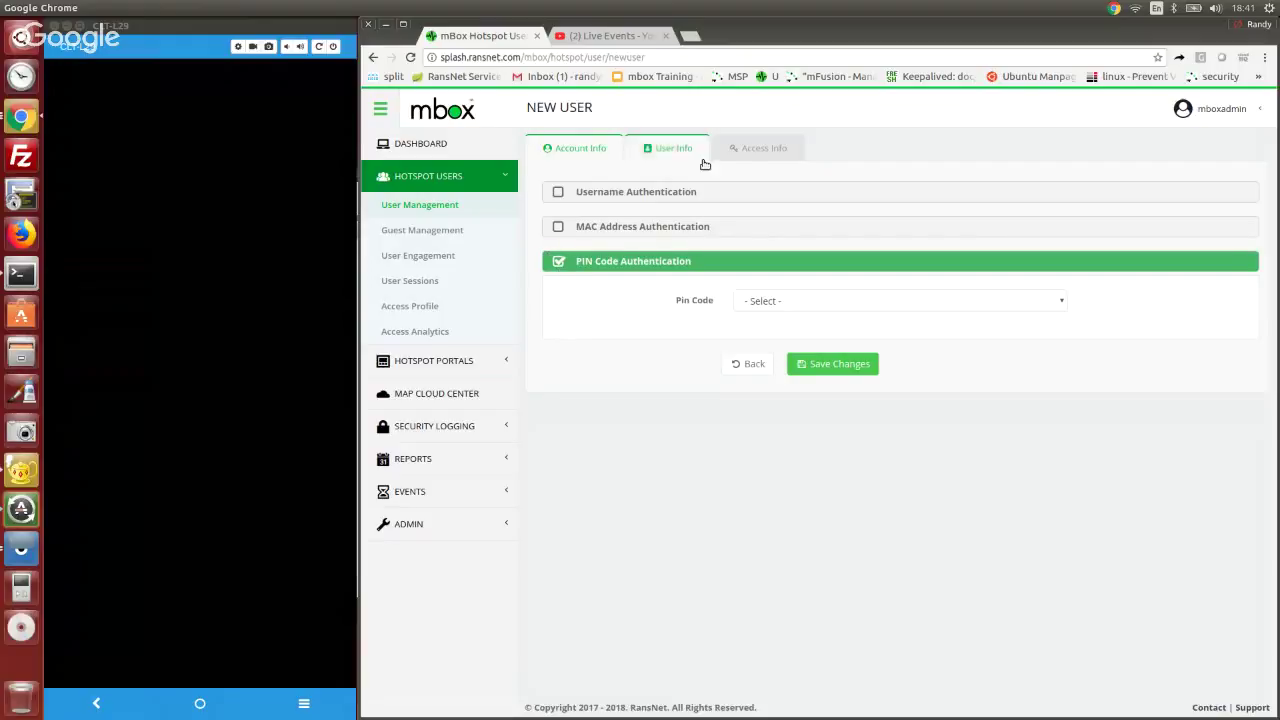
- Review the new user's access speed, time and device restrictions, adding a maximum upload field along the way
click(752, 151)
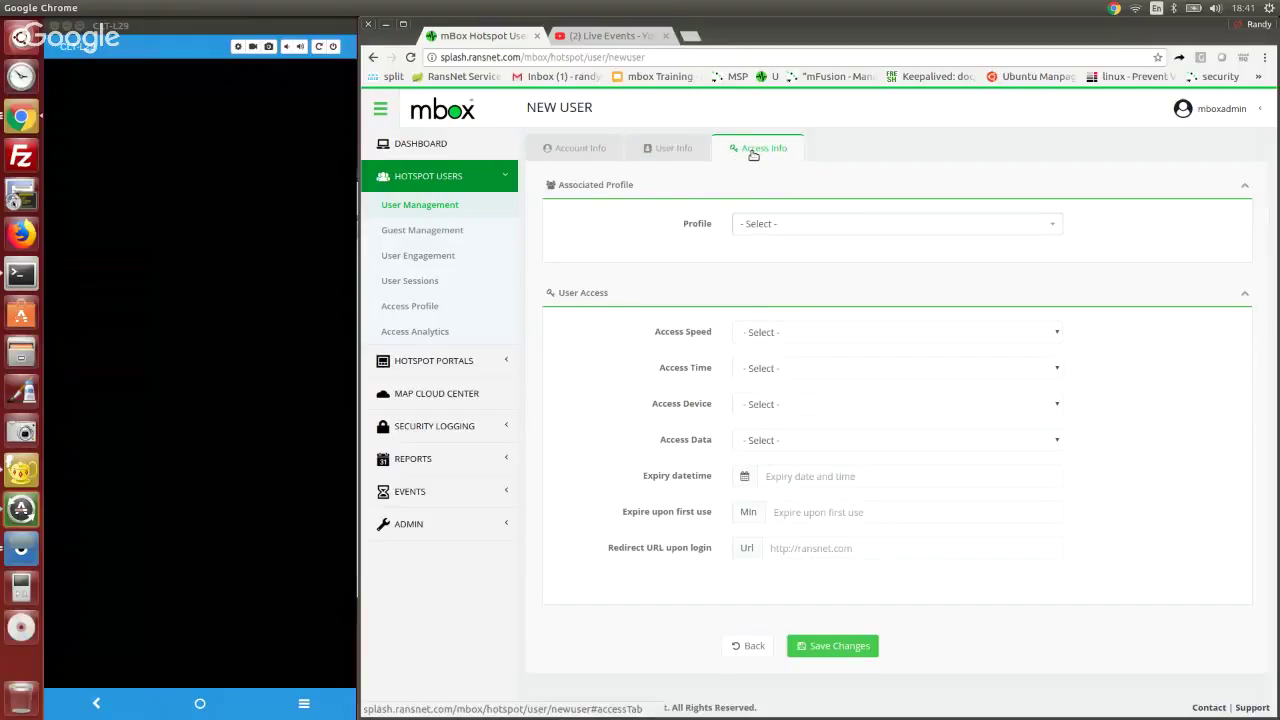
click(866, 332)
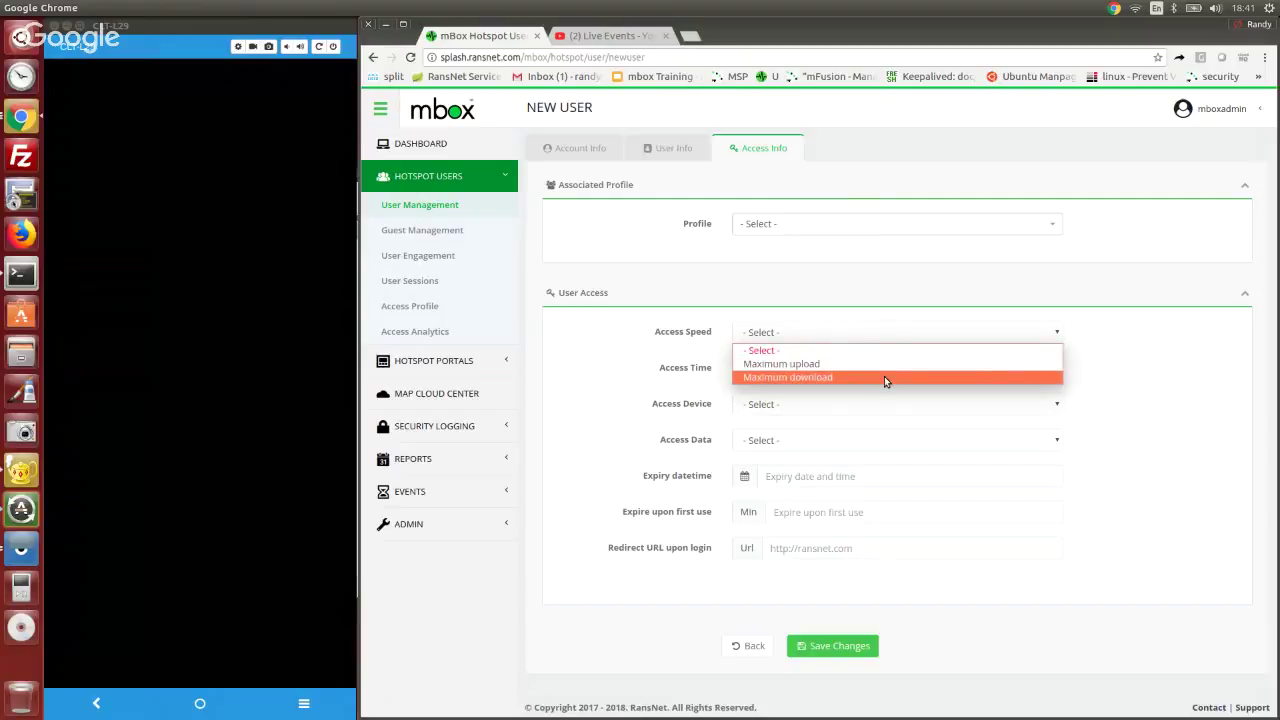
click(975, 364)
click(838, 405)
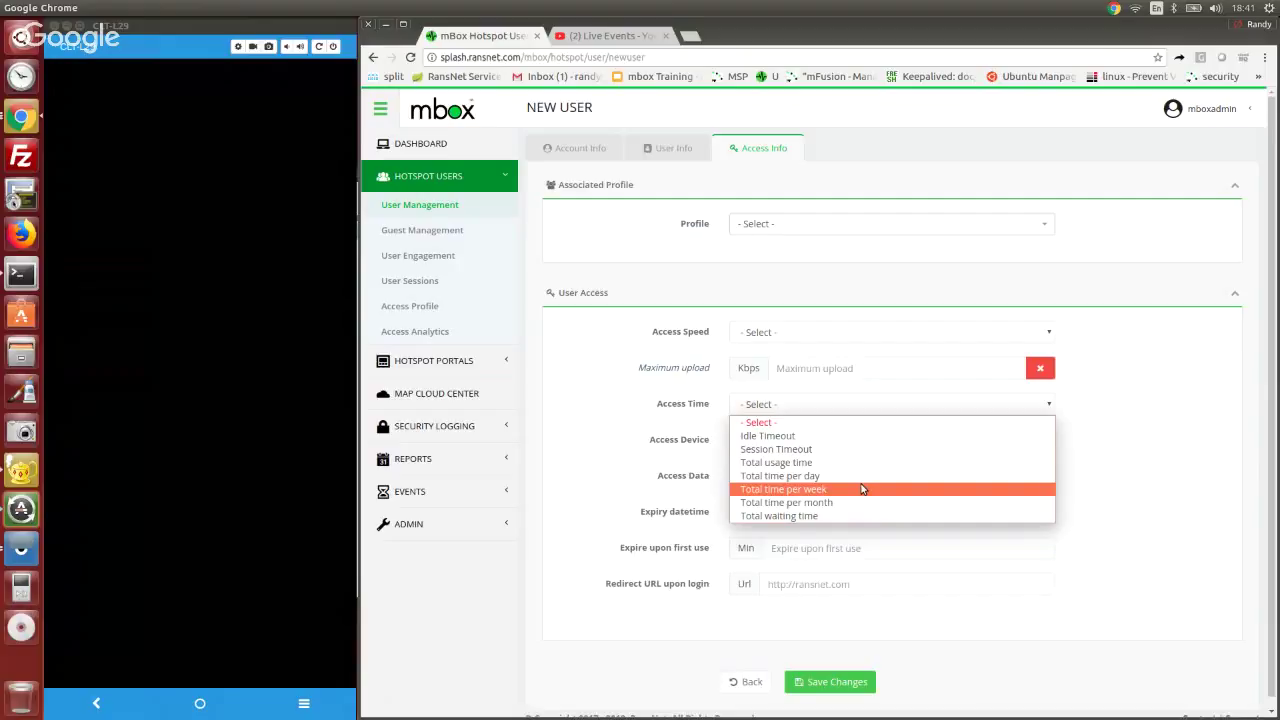
click(698, 454)
click(781, 445)
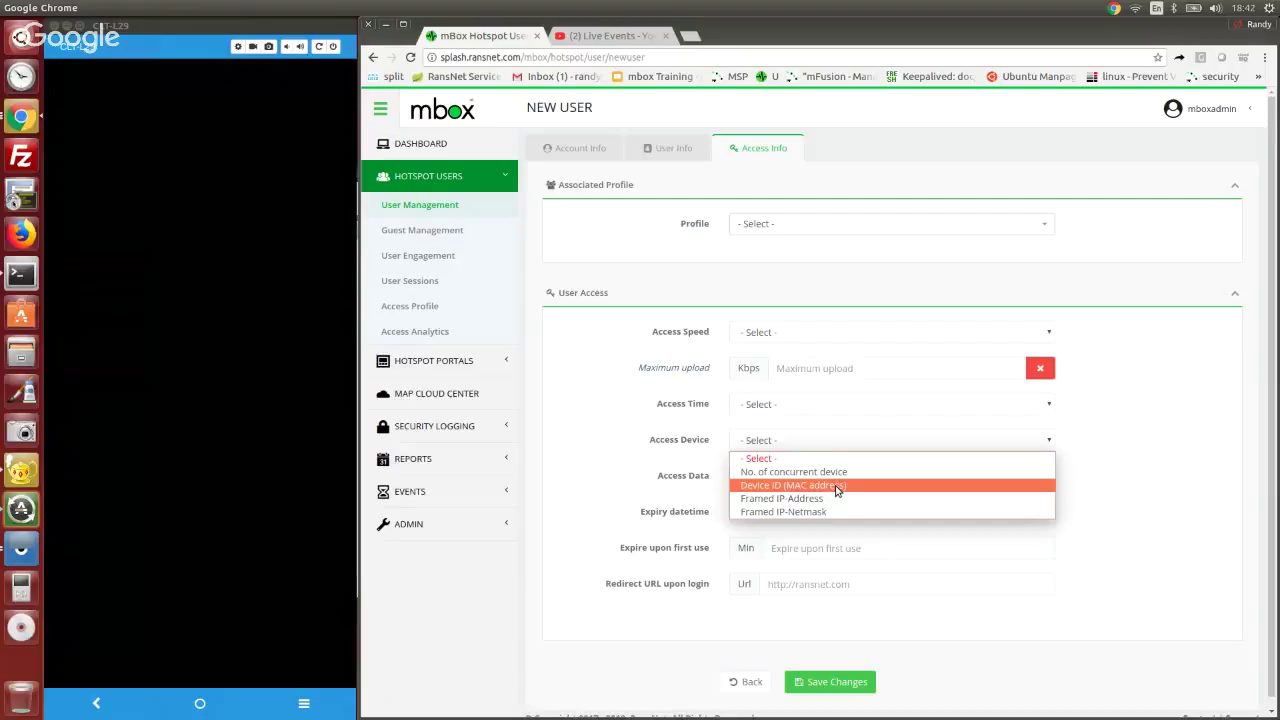
click(814, 471)
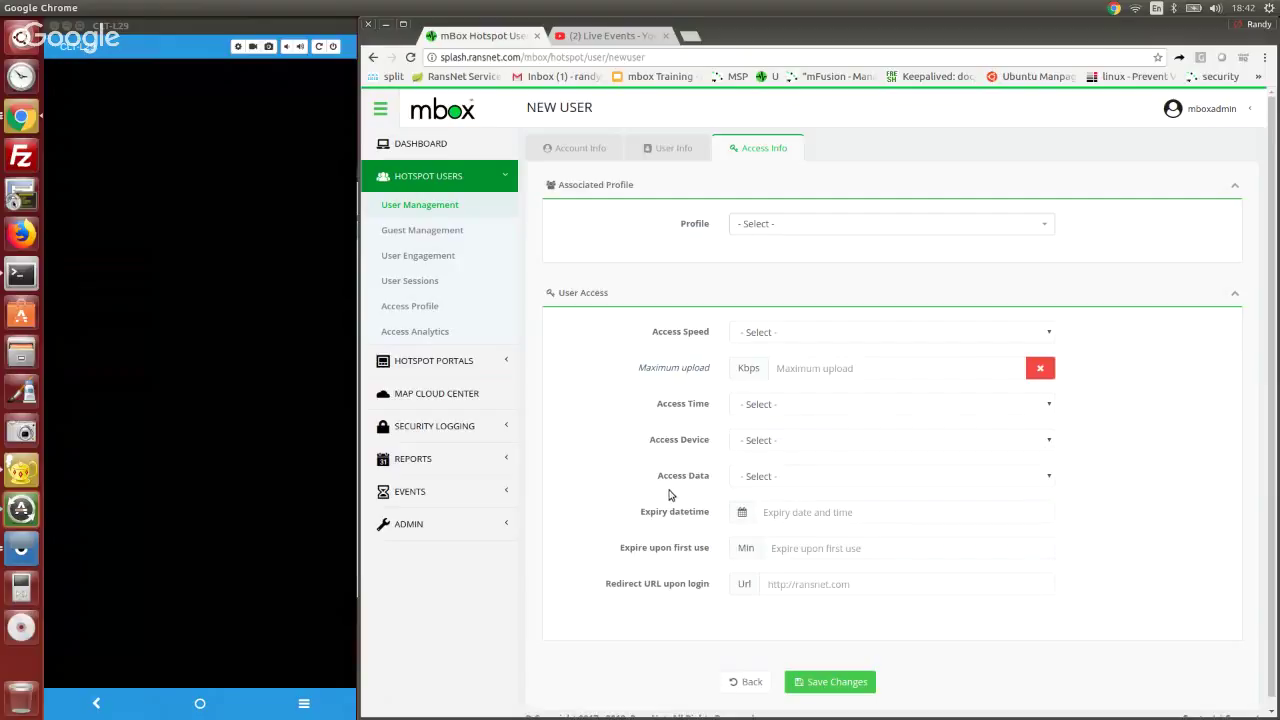
- Review the new user's access data limits, expiry date picker and the associated profiles on offer
click(811, 473)
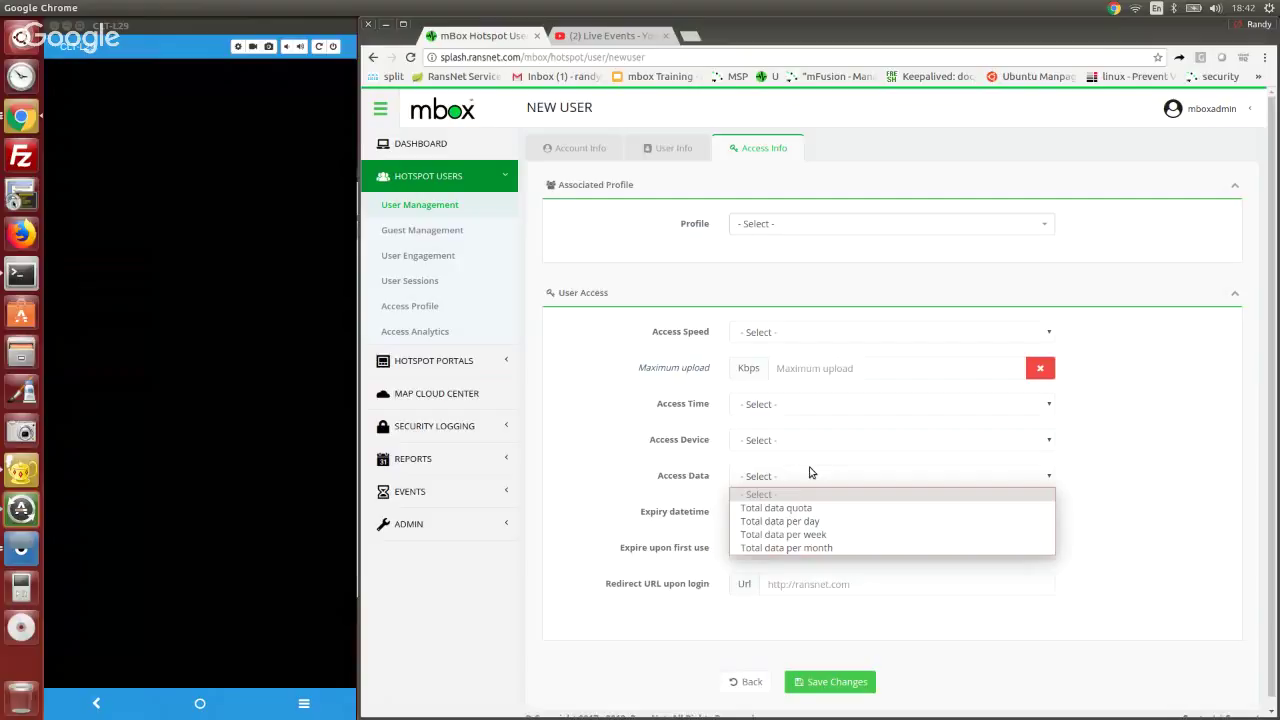
click(650, 511)
click(868, 512)
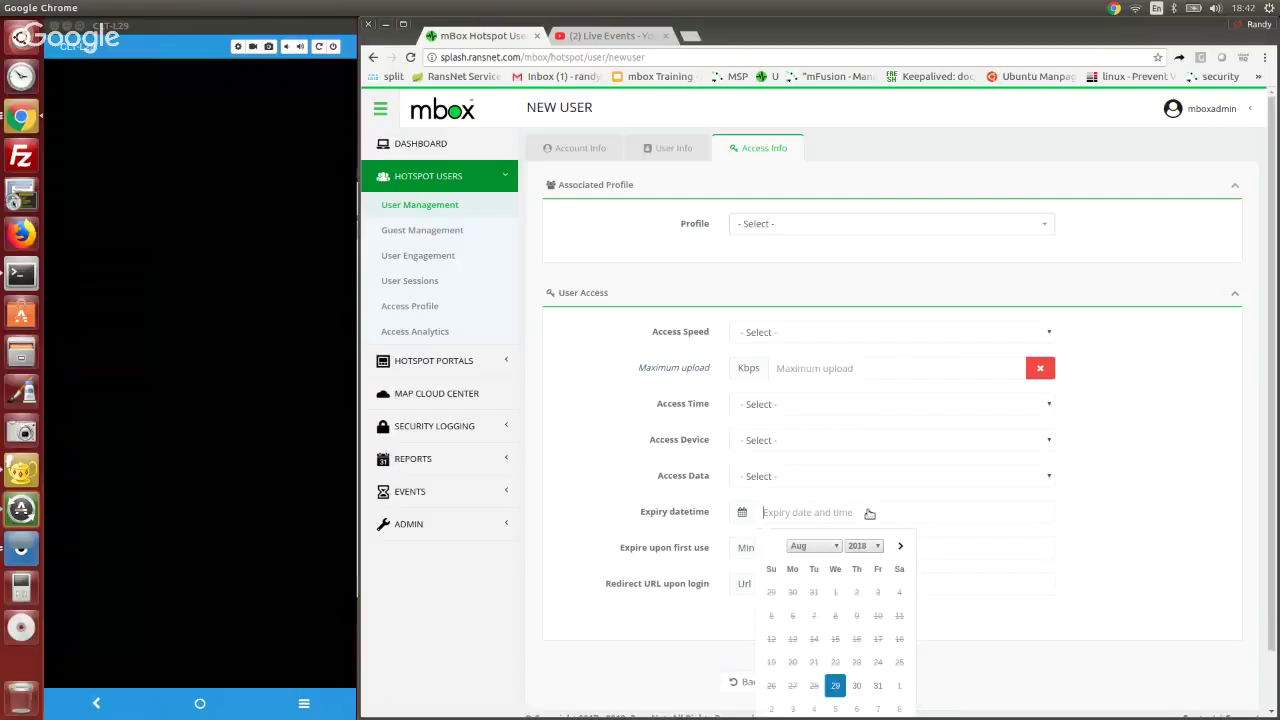
click(897, 583)
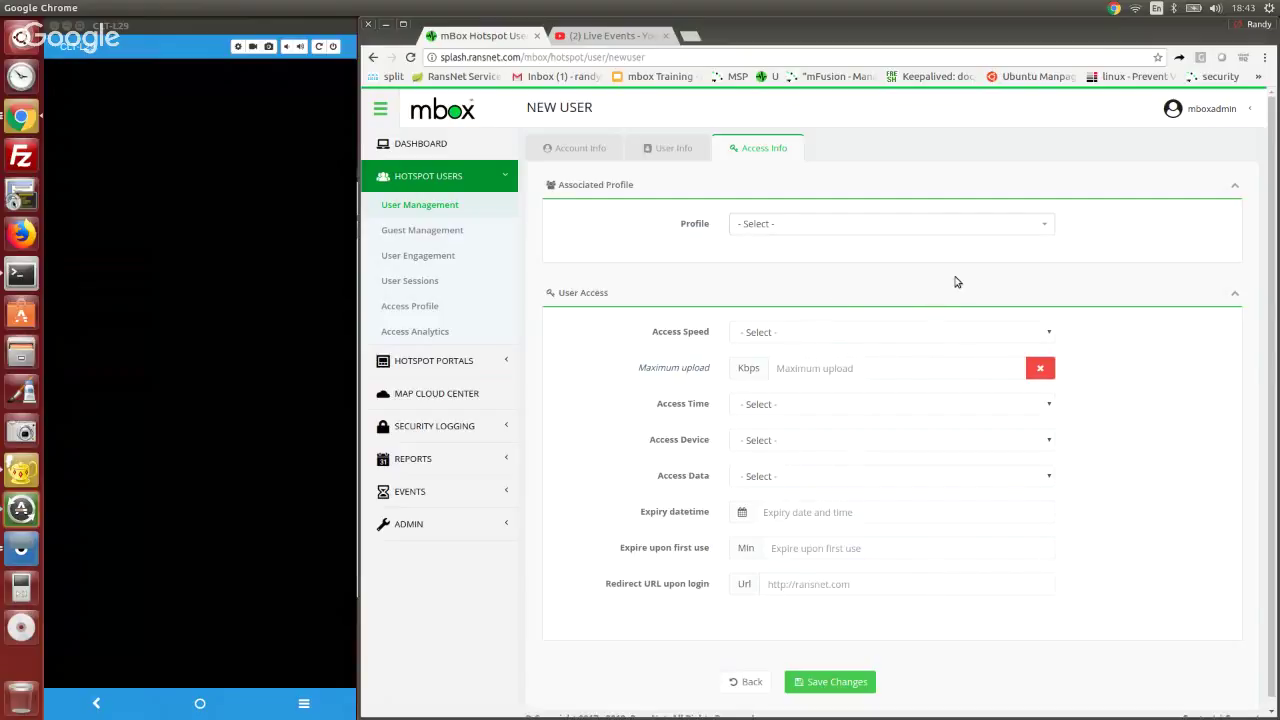
click(947, 226)
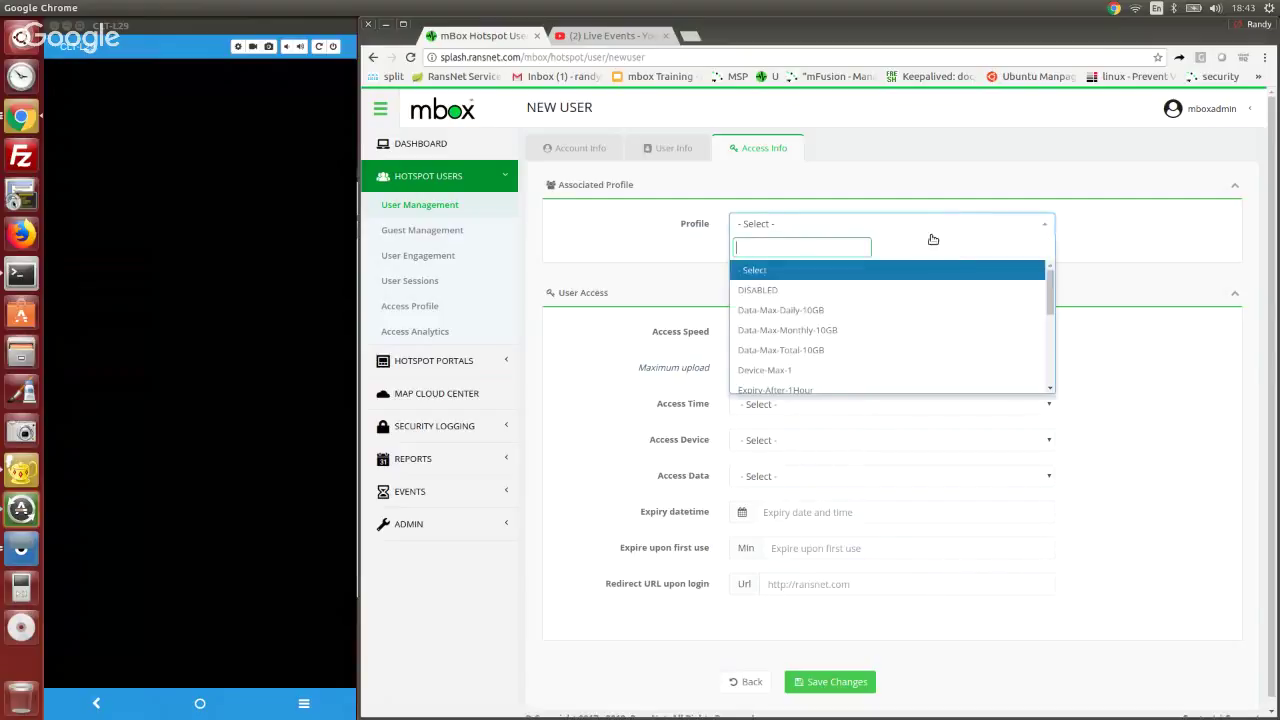
click(1085, 240)
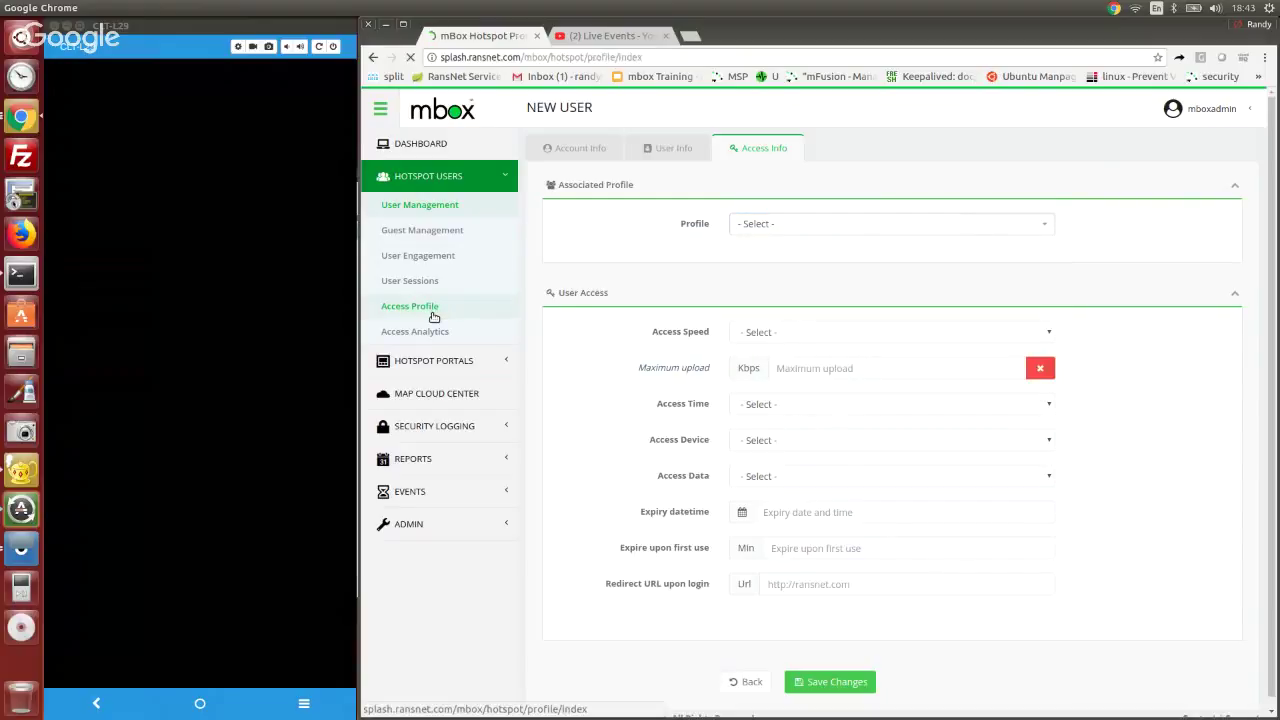
- Examine the name and upload and download speed limits of the access profile ending in "byfacebook", and return to the profile list
click(472, 307)
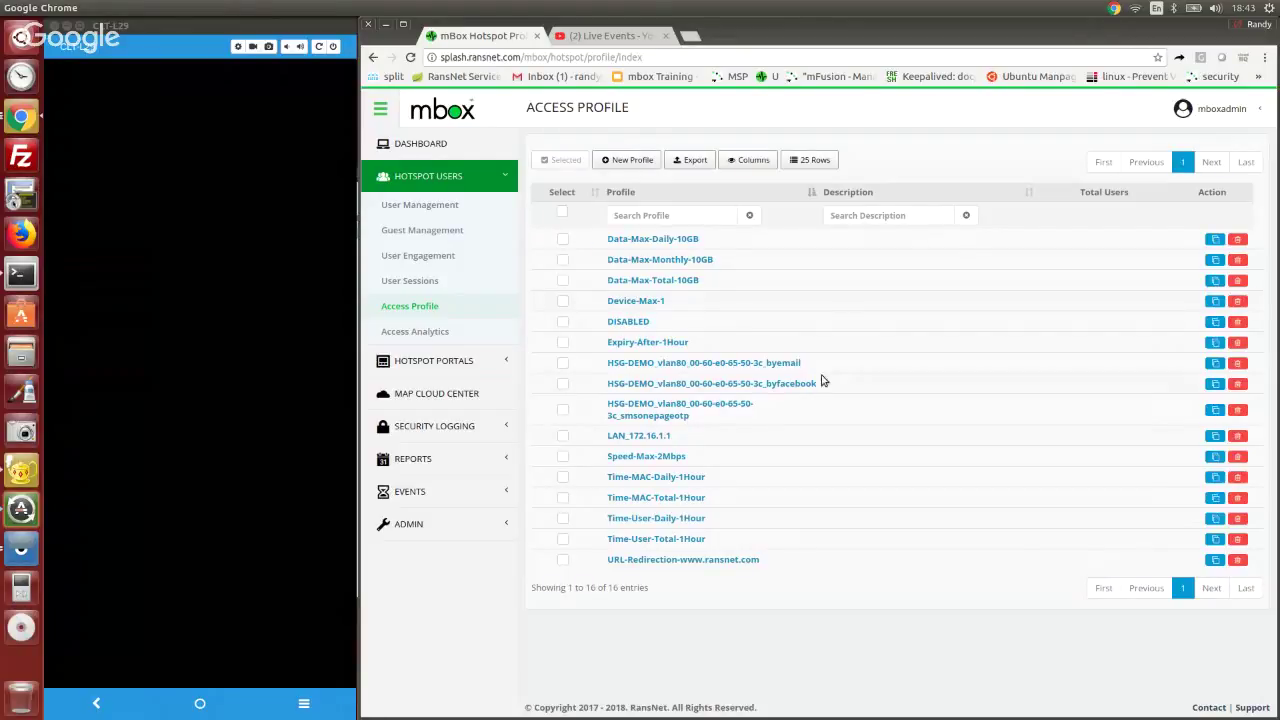
click(790, 384)
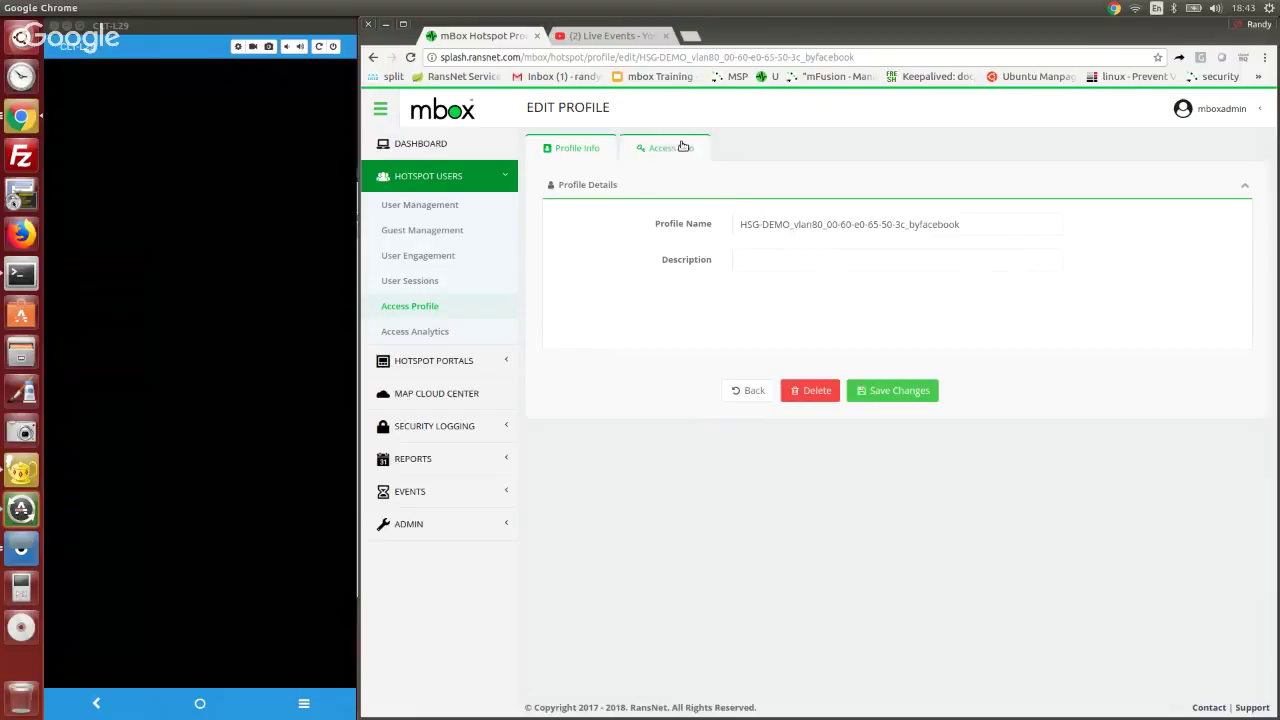
click(671, 147)
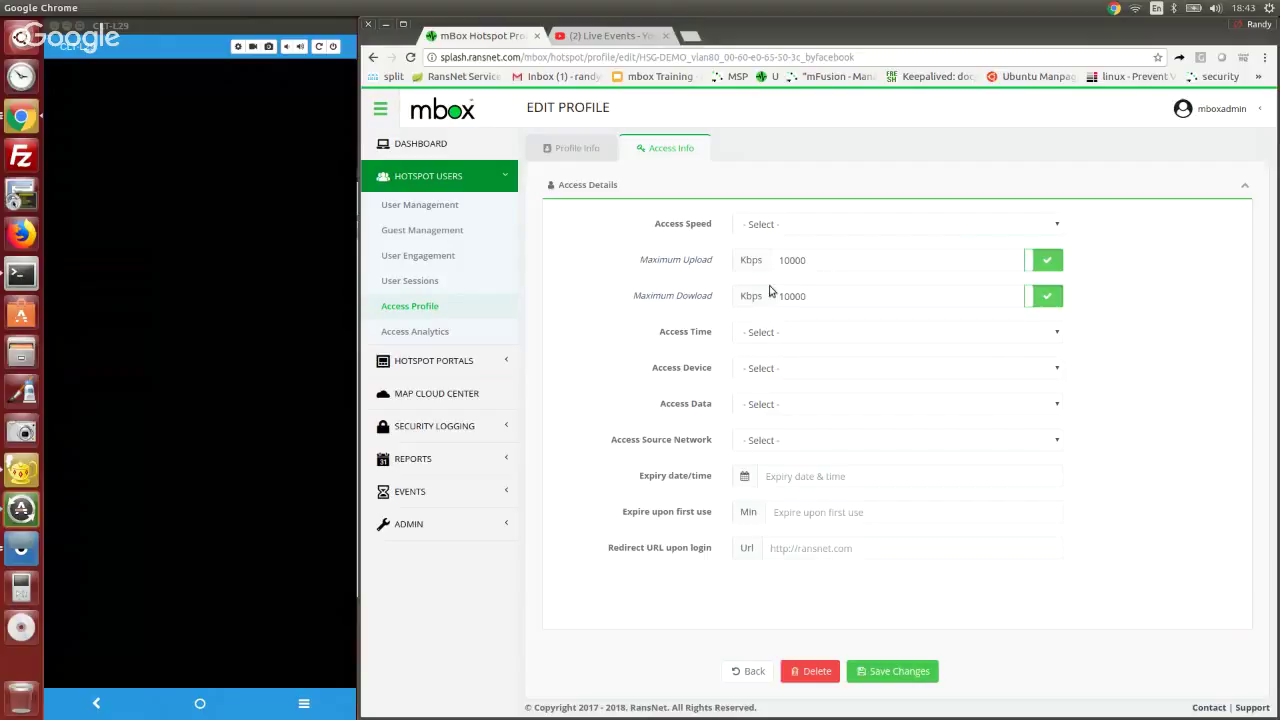
drag(841, 260, 749, 262)
click(580, 152)
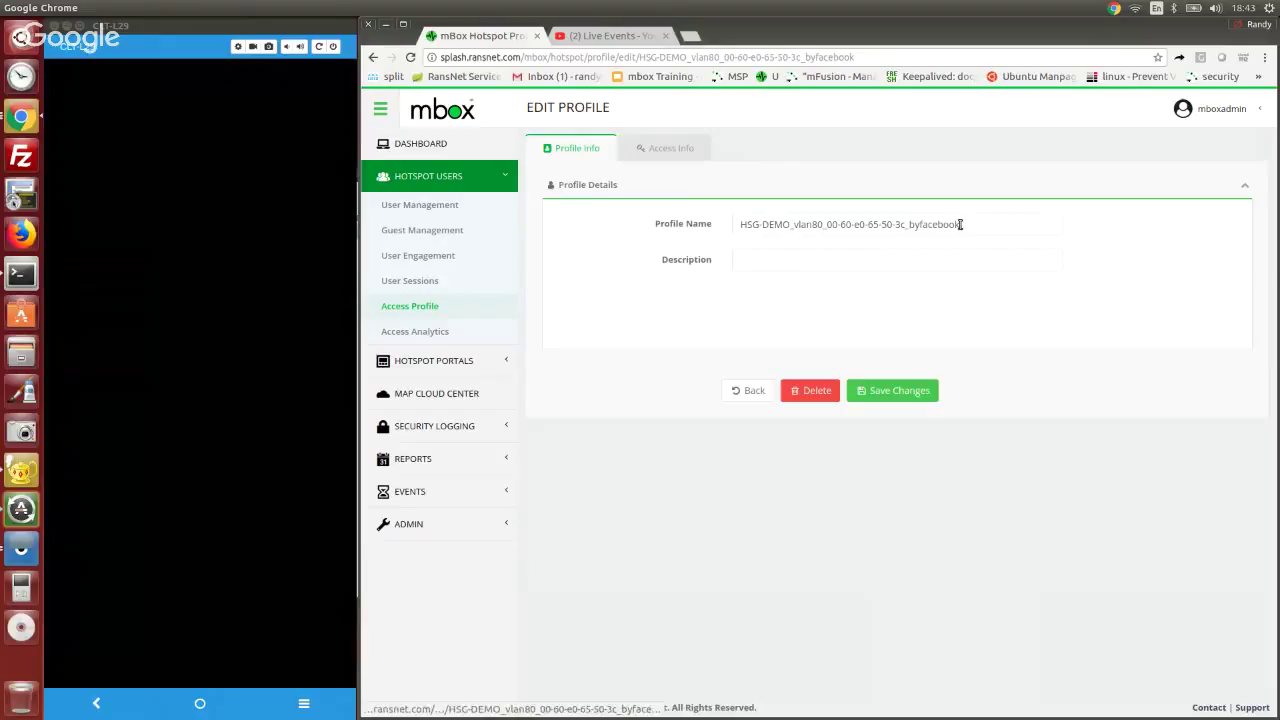
click(685, 153)
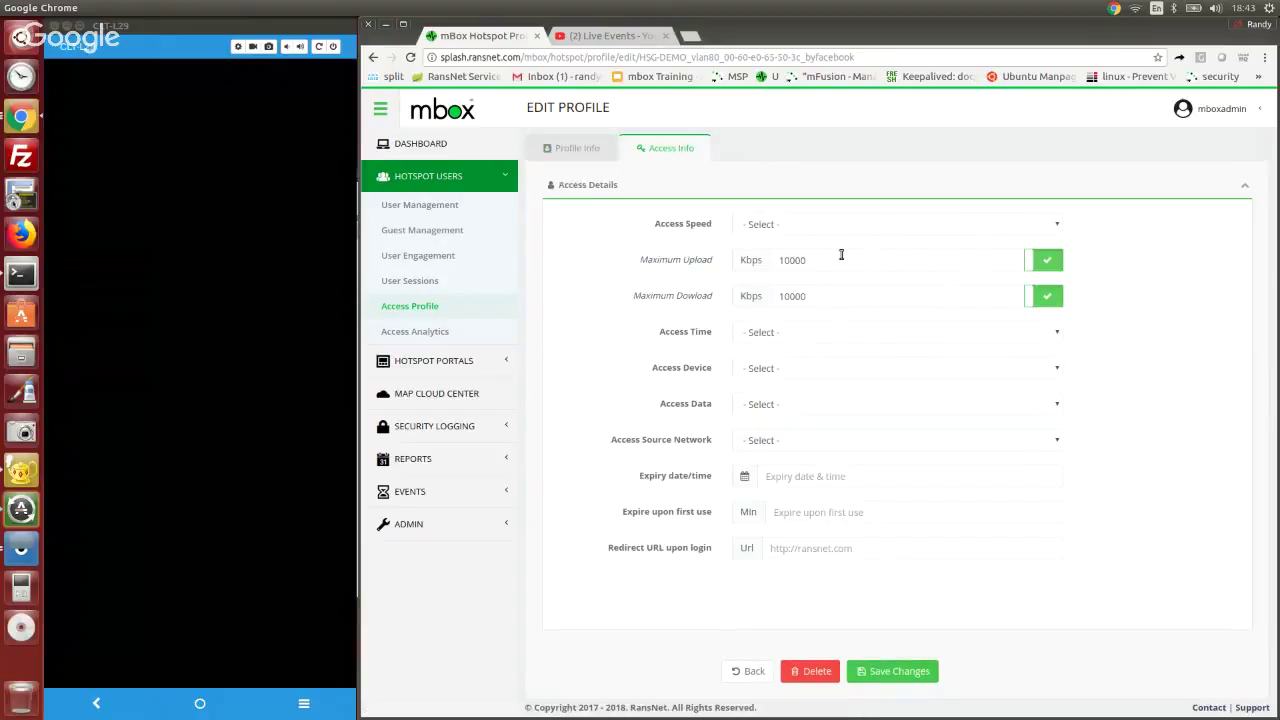
drag(840, 256, 745, 263)
click(738, 666)
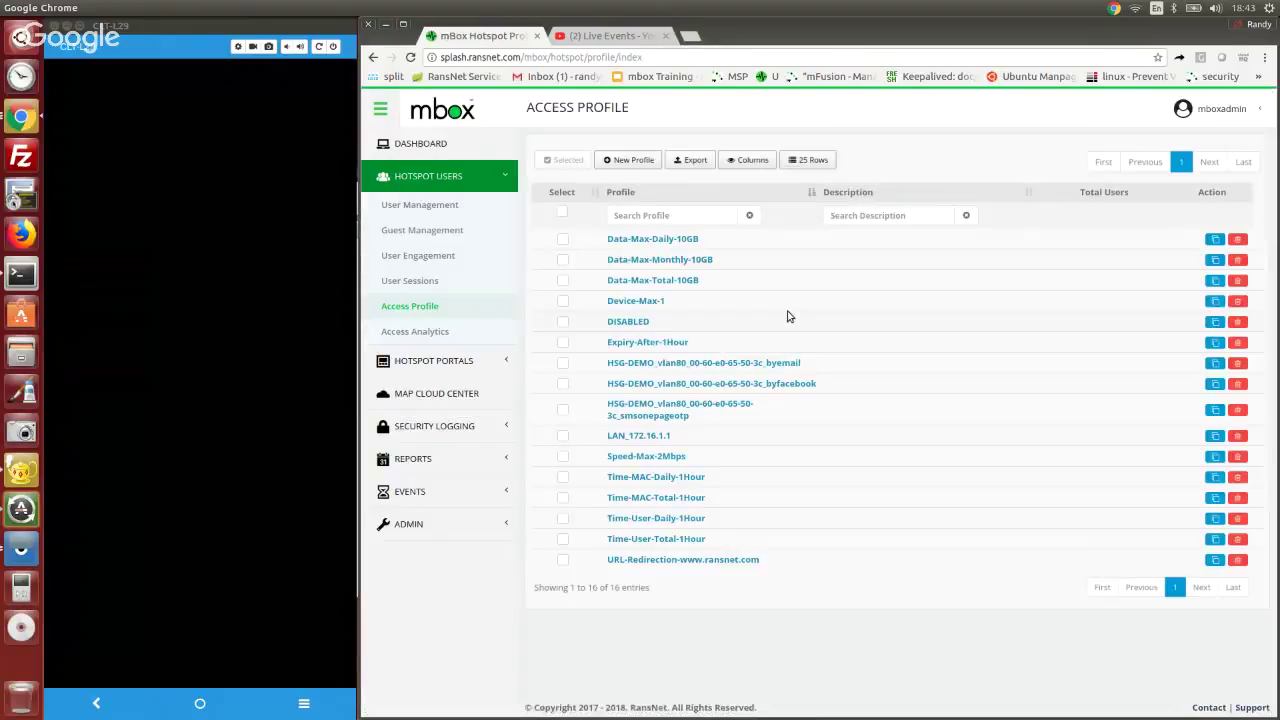
- Examine the speed limits of the access profile ending in "byemail", and return to the local users list
click(763, 366)
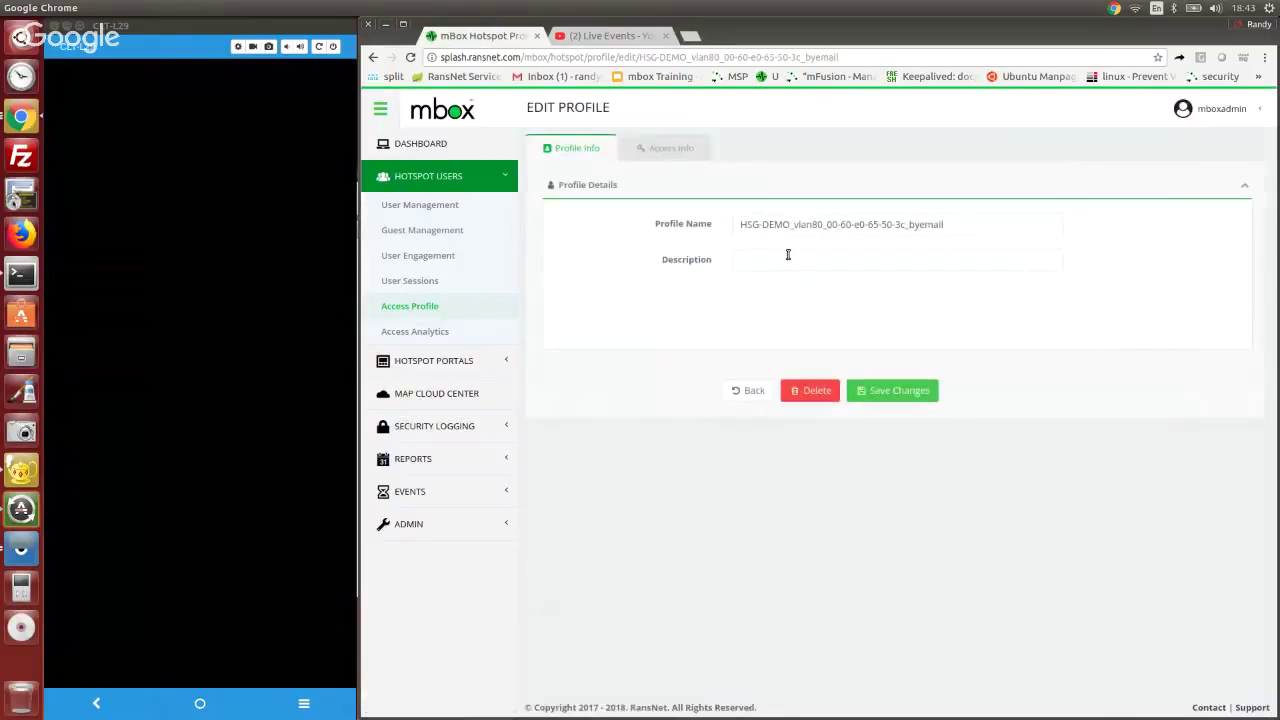
click(670, 152)
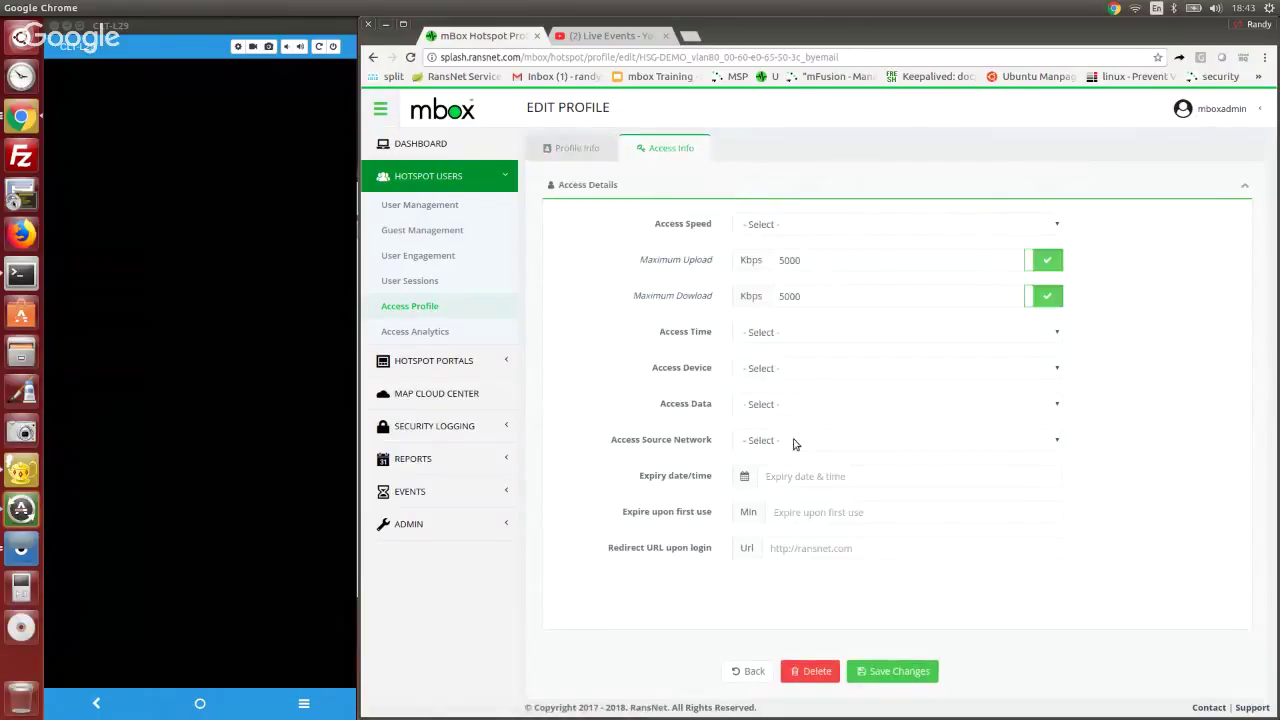
click(447, 207)
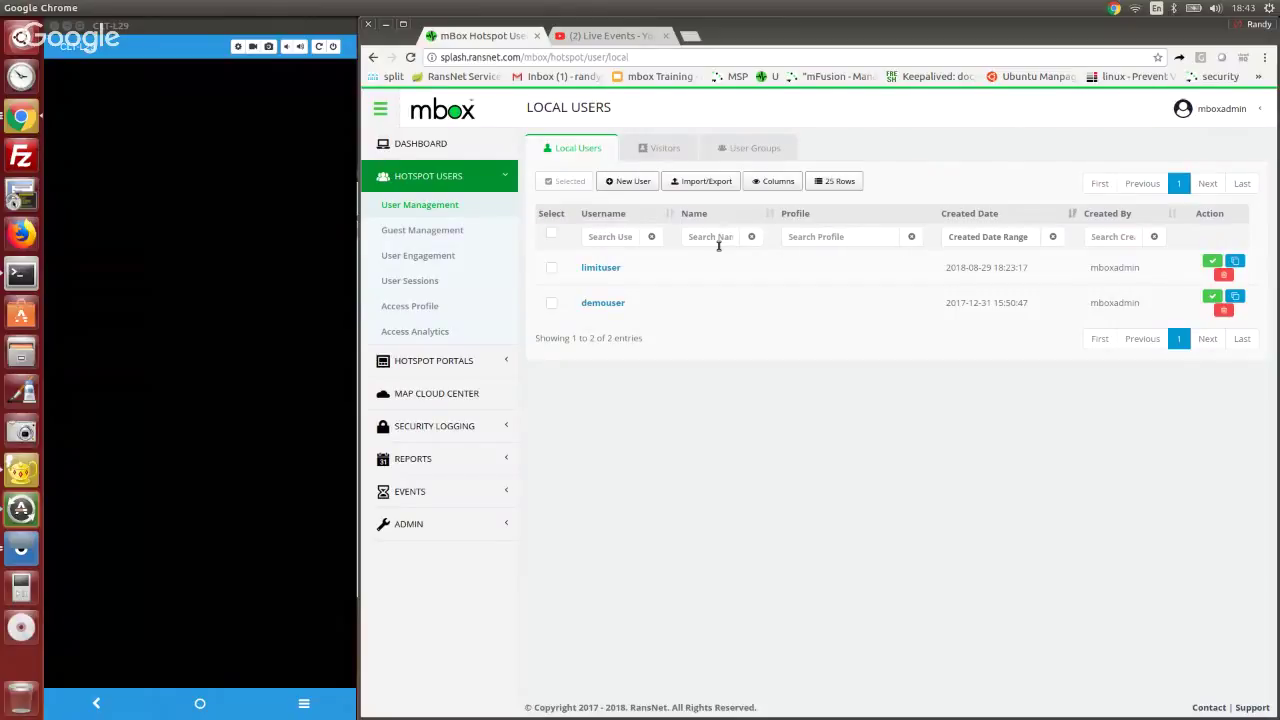
click(405, 307)
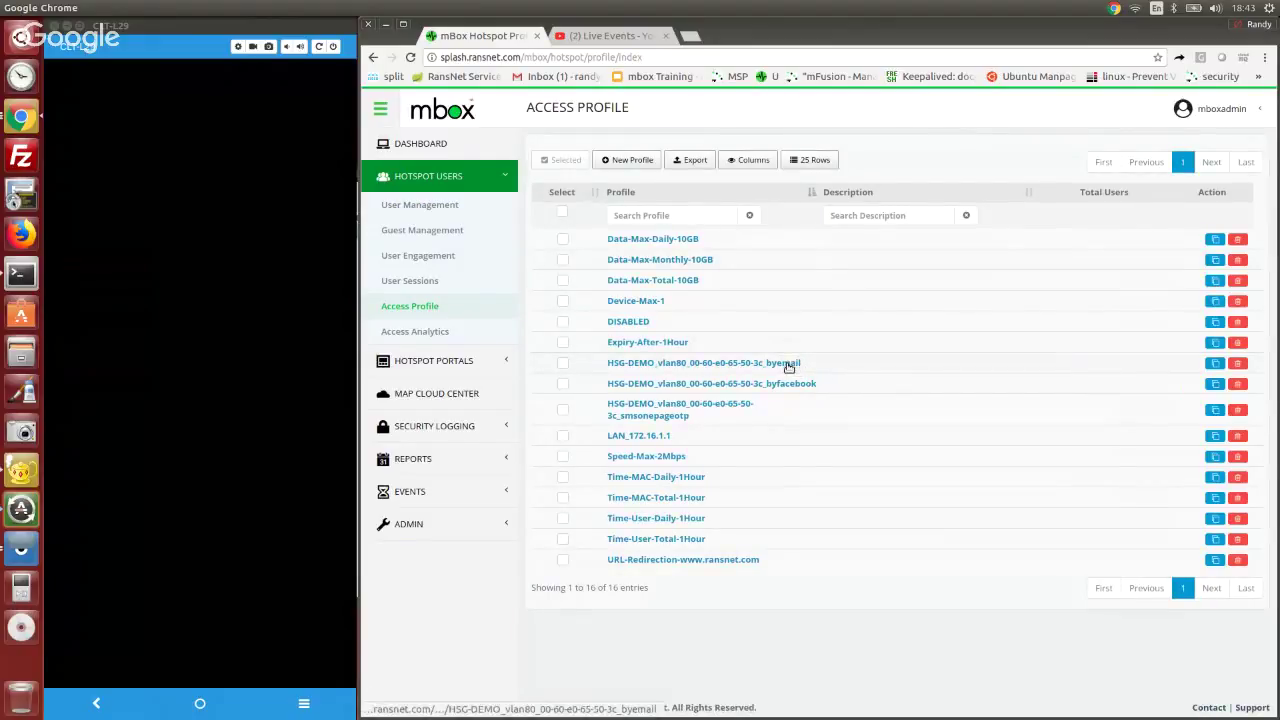
click(434, 206)
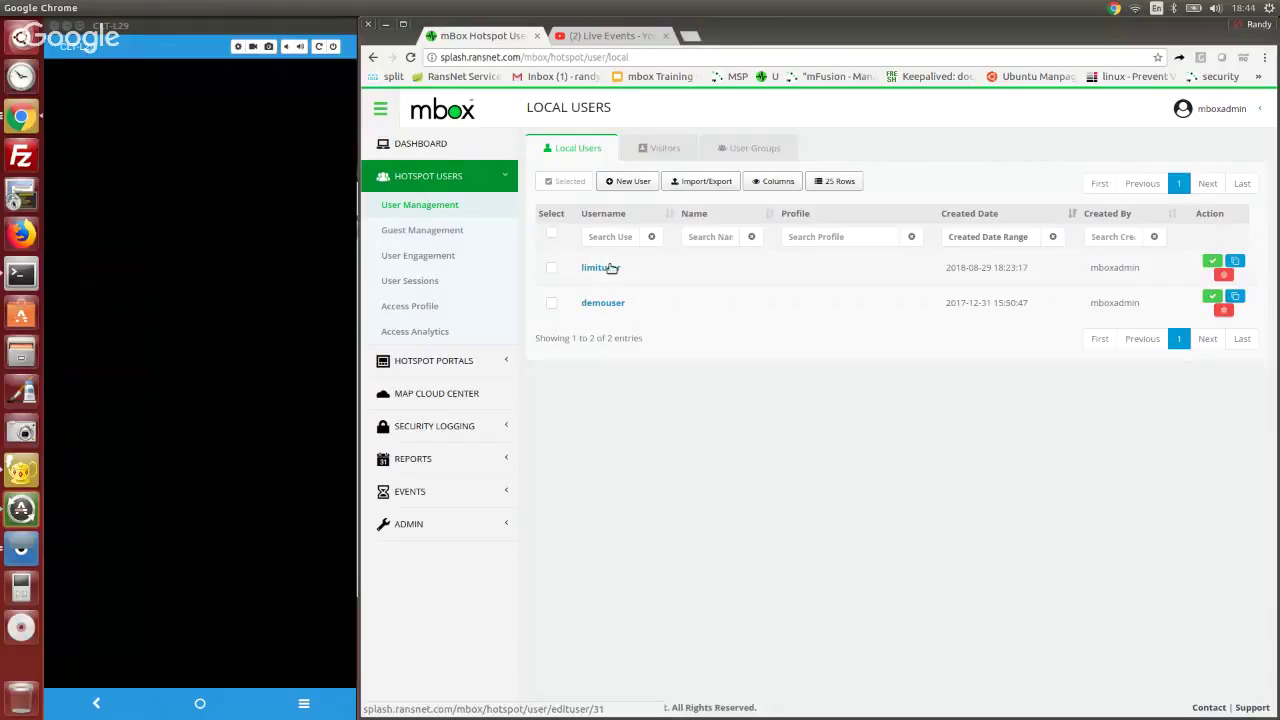
- Examine the access restrictions of the local user demouser and return to the local users list
click(310, 282)
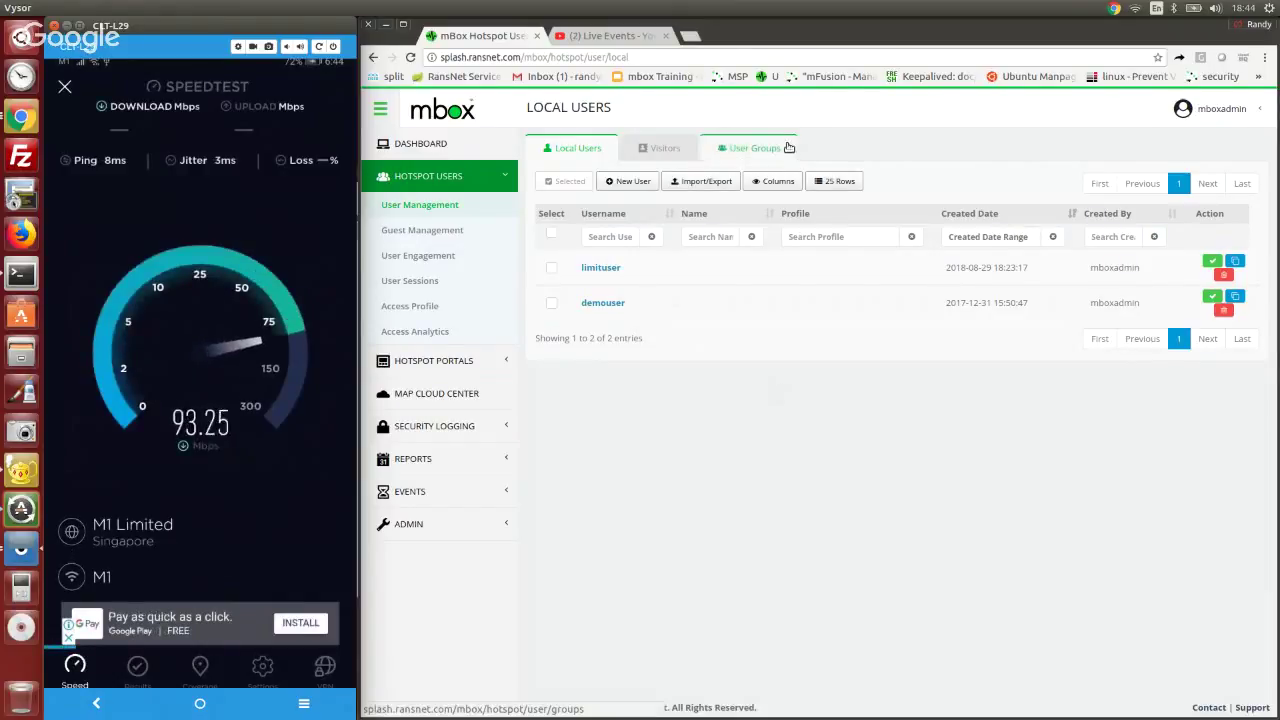
click(610, 302)
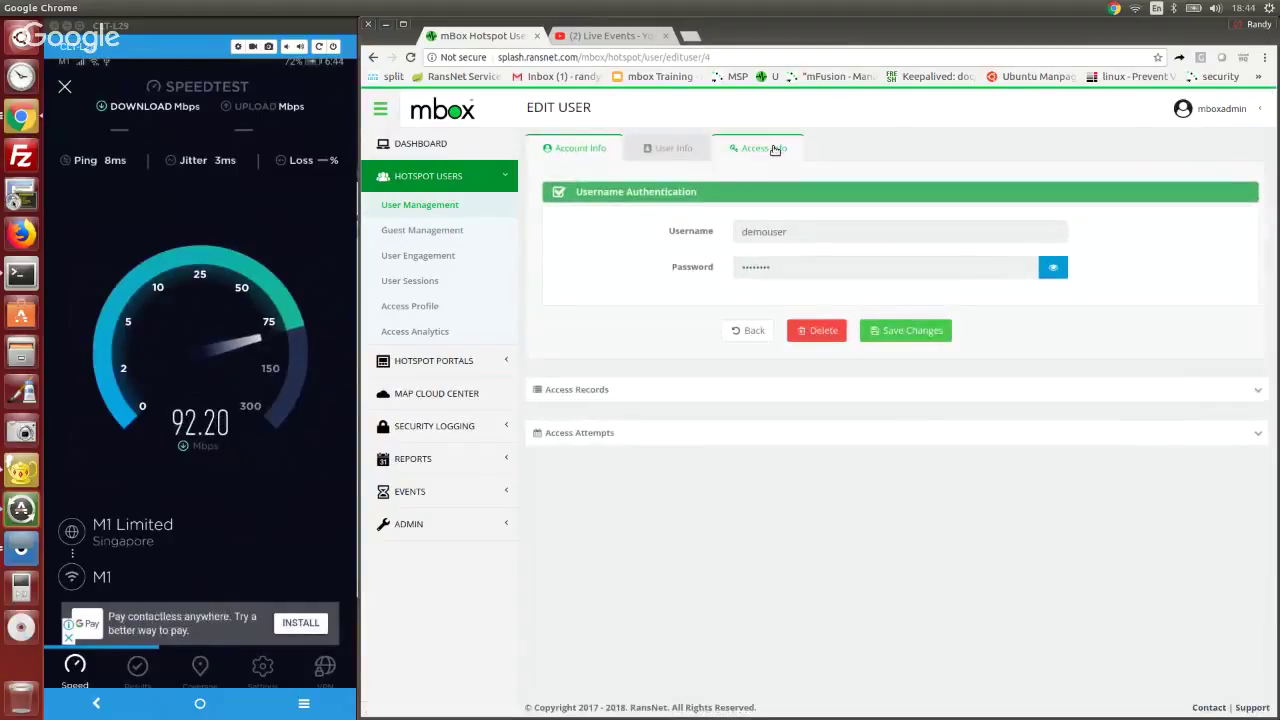
click(770, 148)
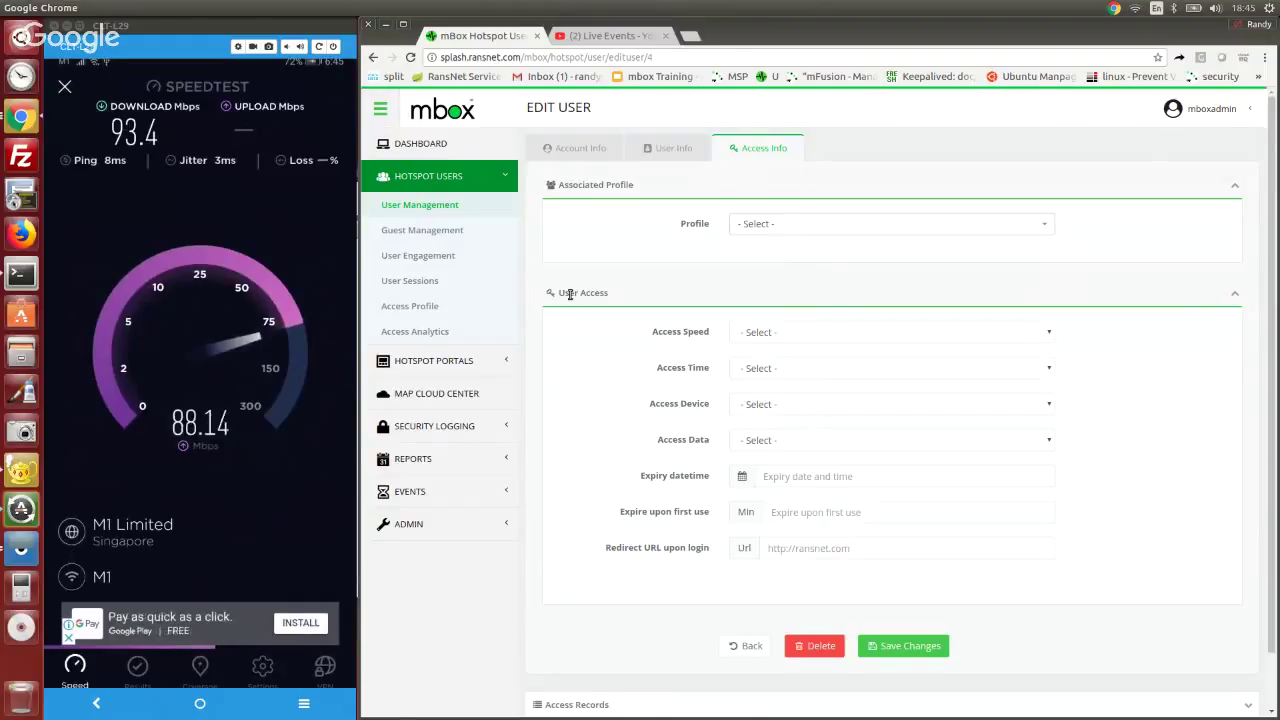
click(446, 204)
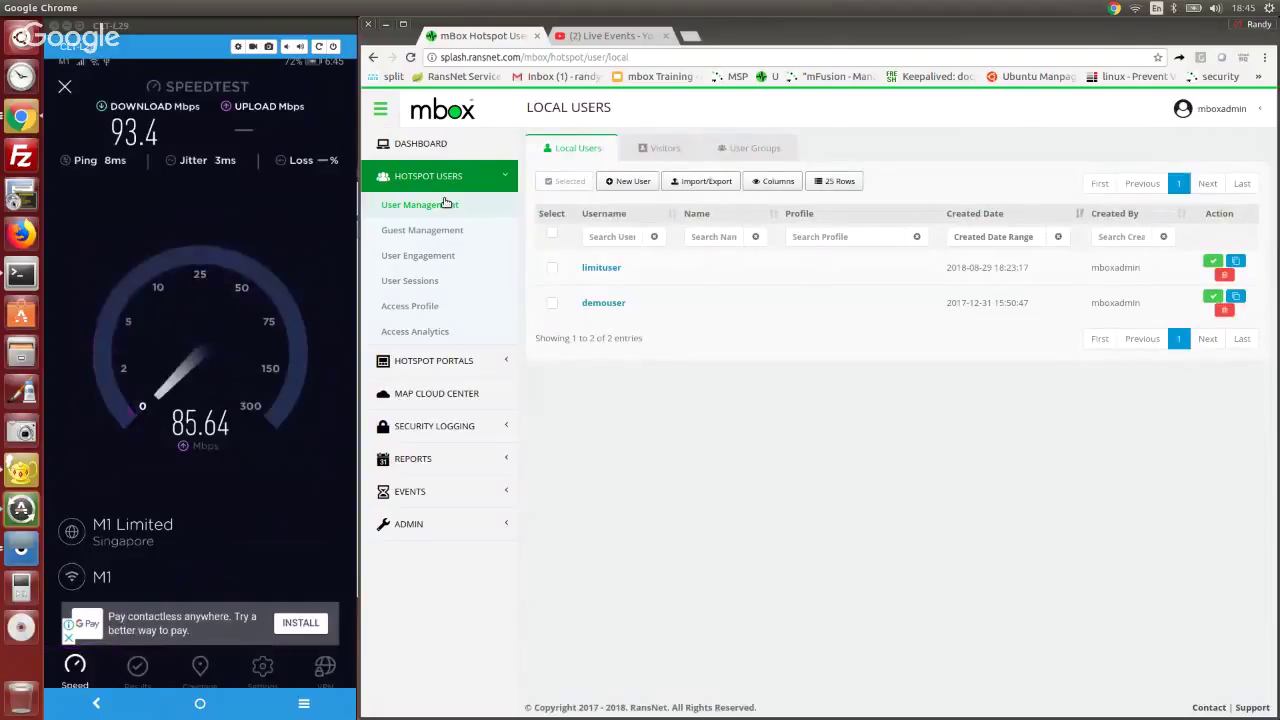
- Open the local user limituser, leave the account, and check the hotspot's online user sessions
click(607, 277)
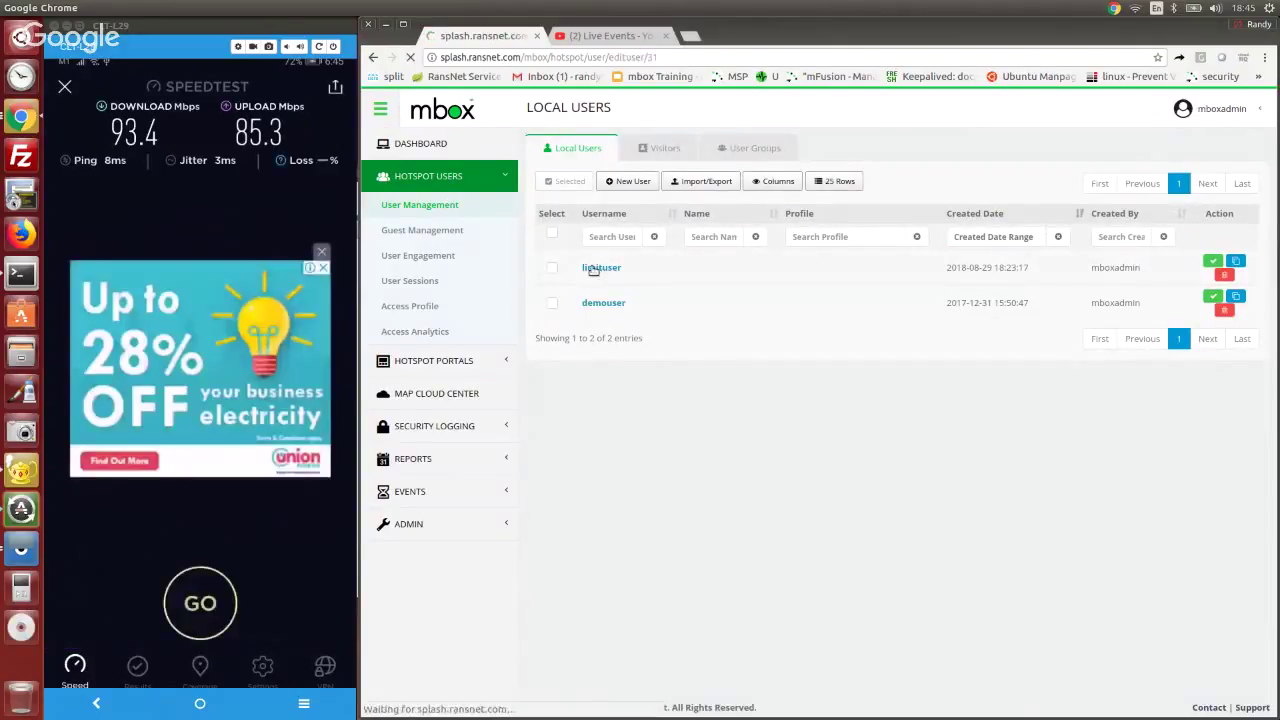
click(407, 207)
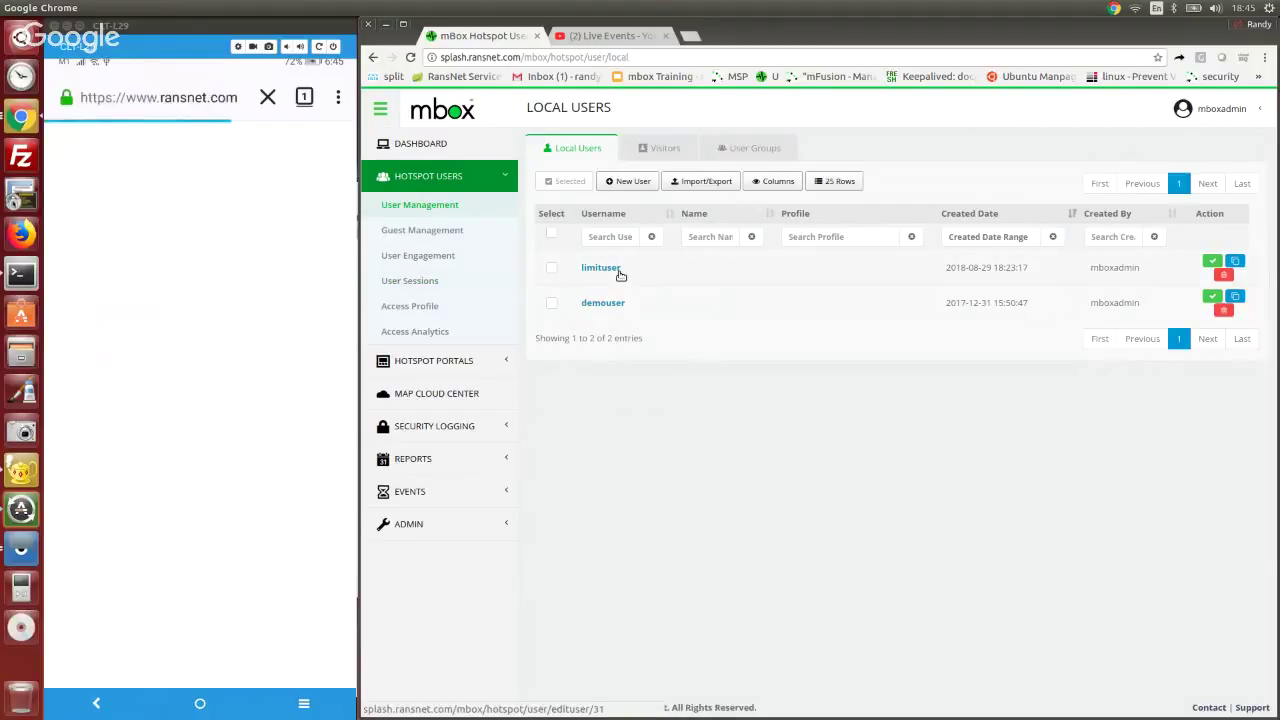
click(421, 283)
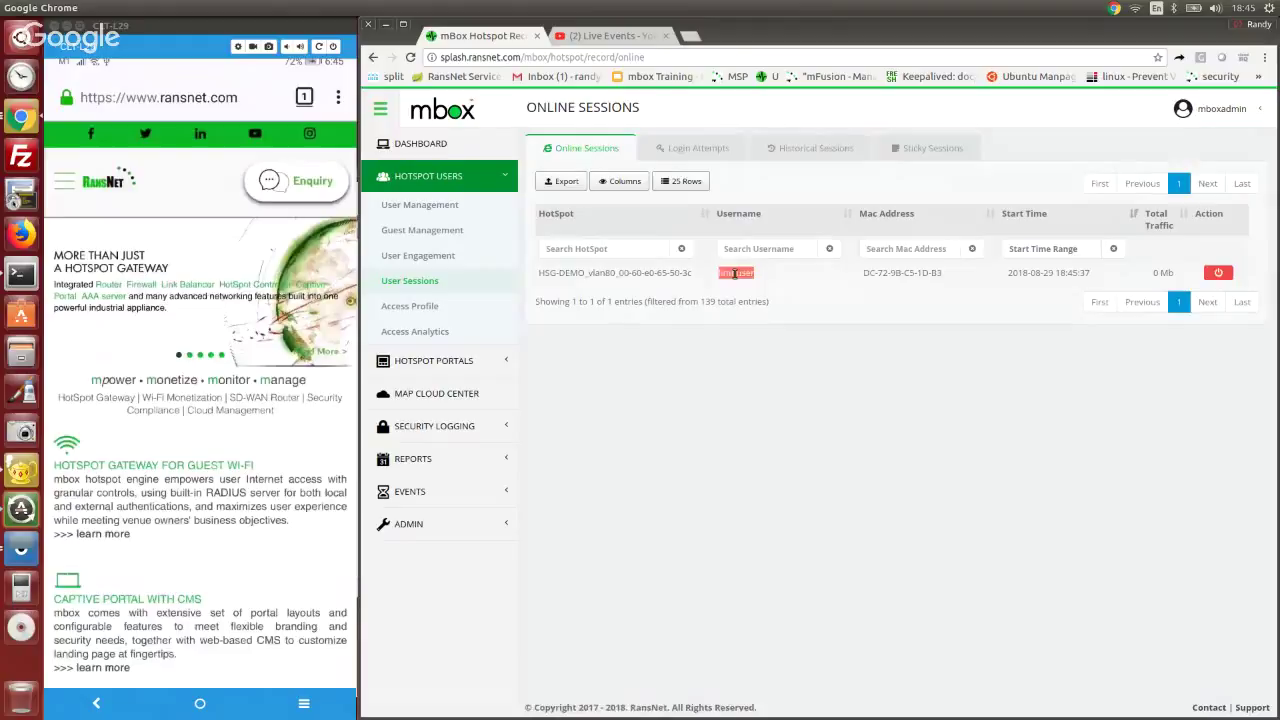
- Examine the maximum upload and download speeds in the access settings of the local user limituser
click(420, 205)
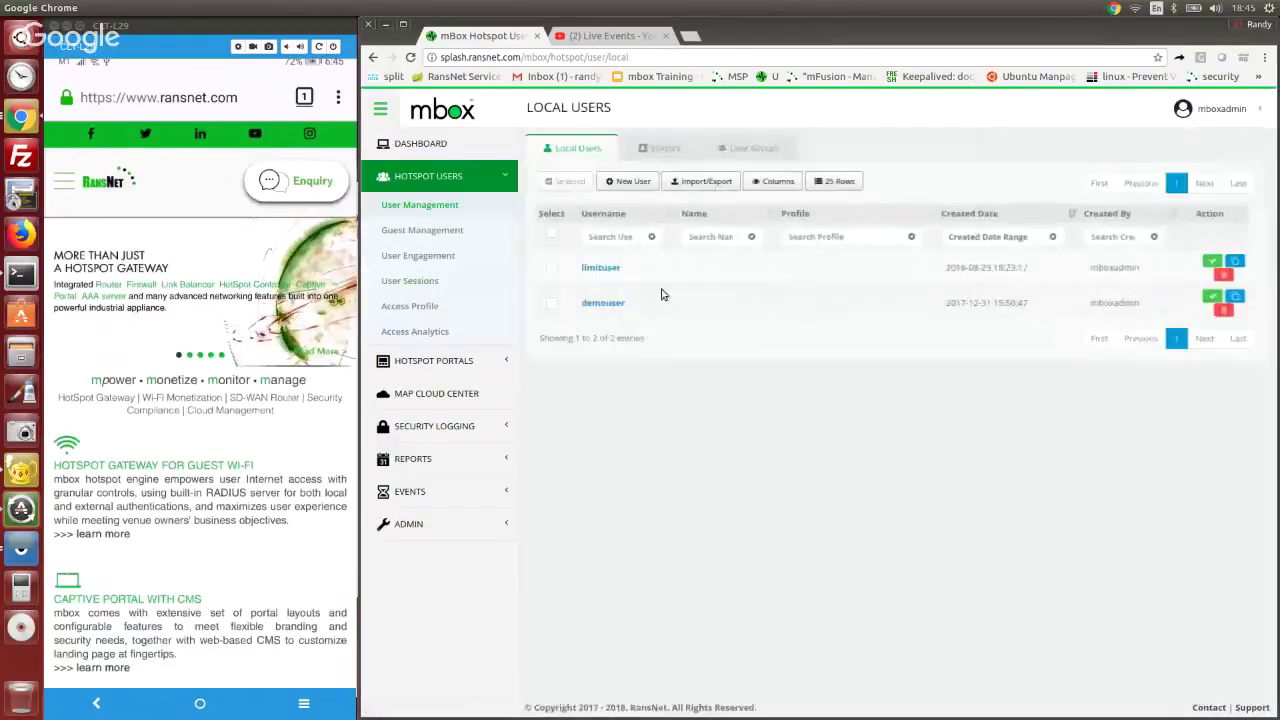
click(601, 268)
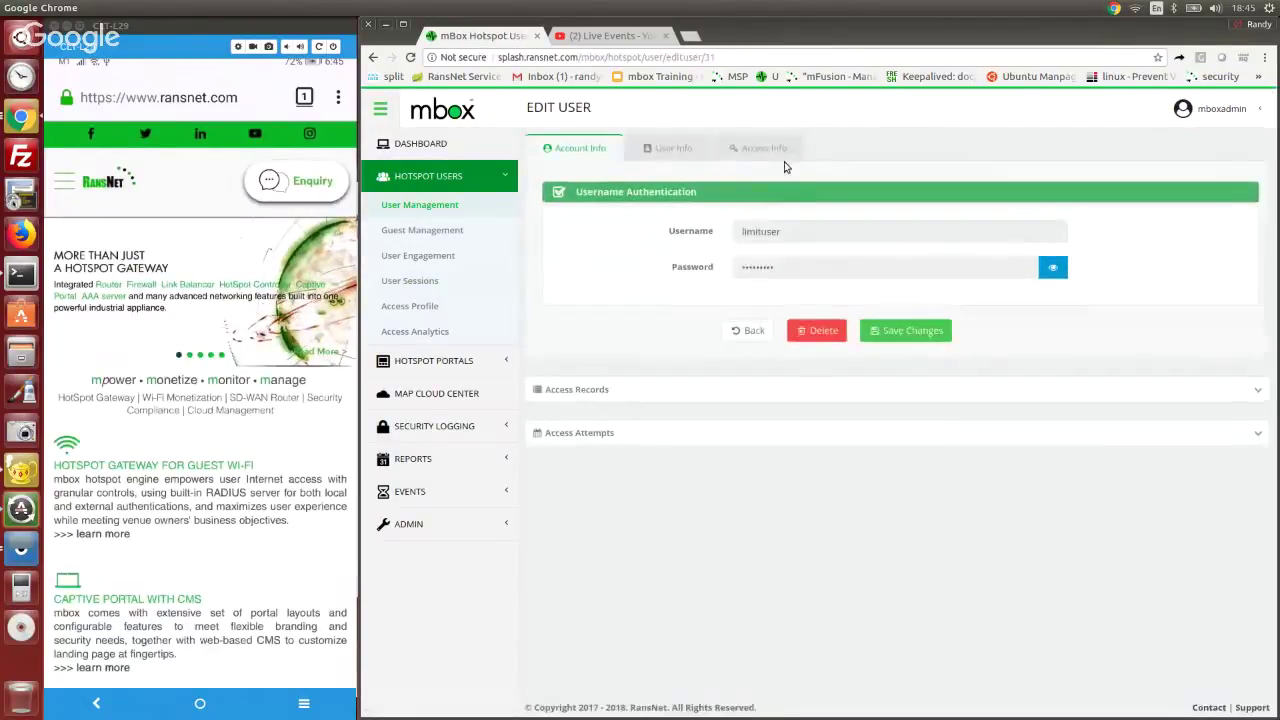
click(762, 149)
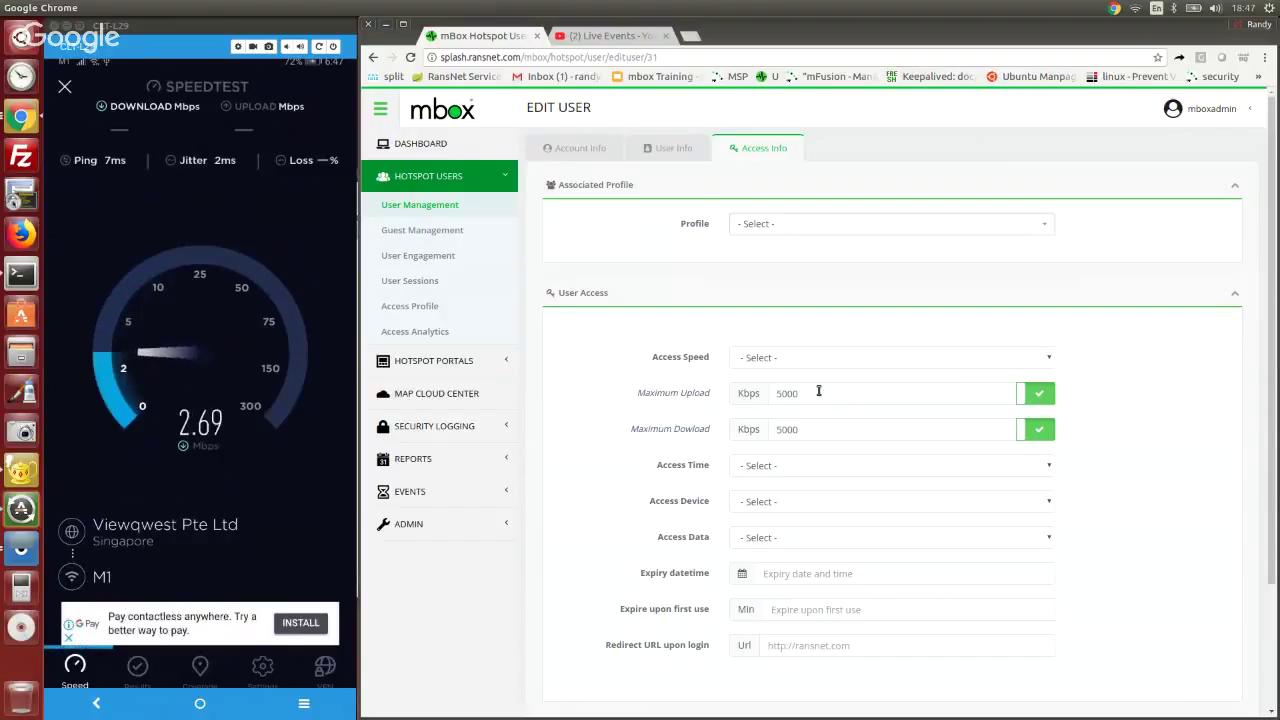
- Check limituser's maximum upload and download values against the running phone speed test, and return to the local users list
double_click(835, 397)
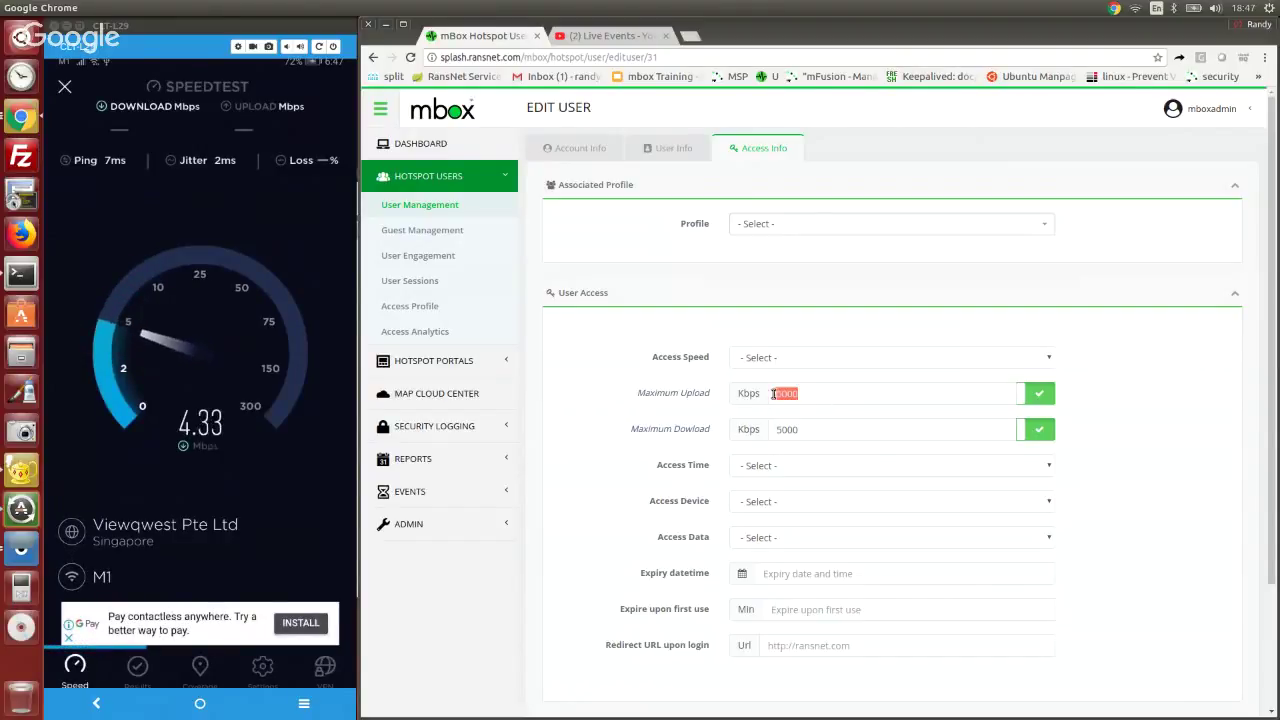
double_click(822, 428)
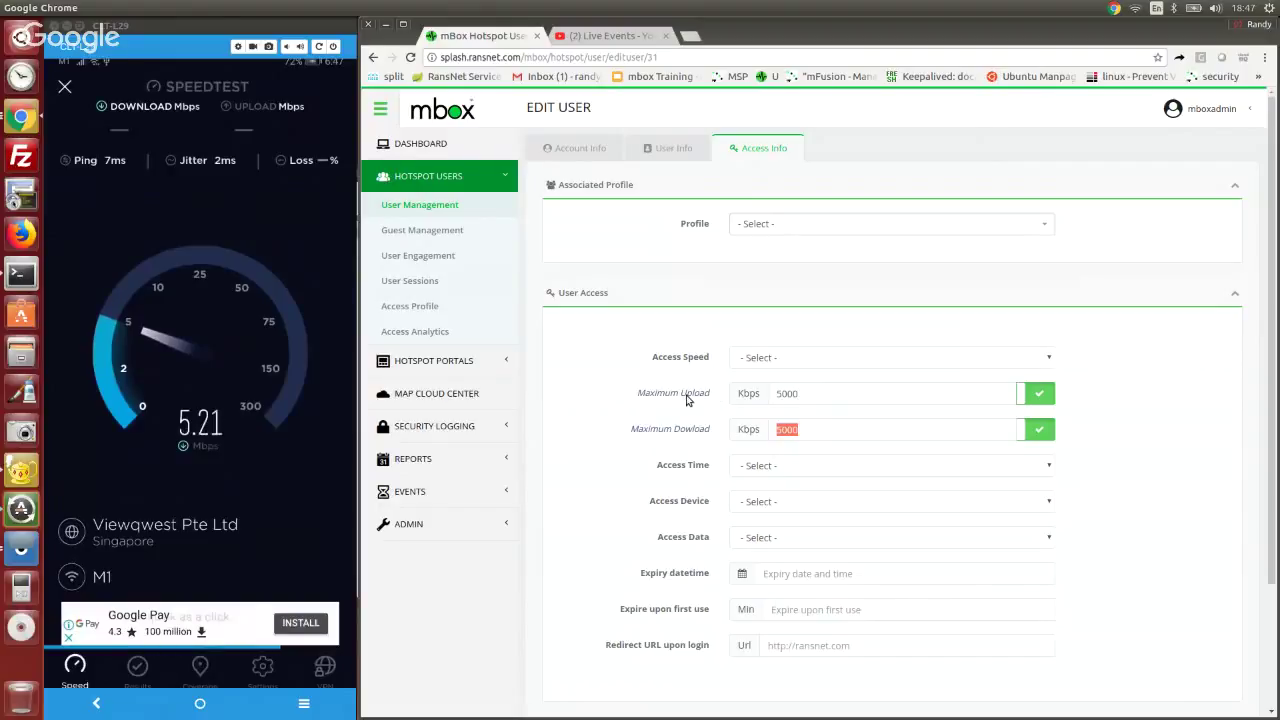
click(429, 206)
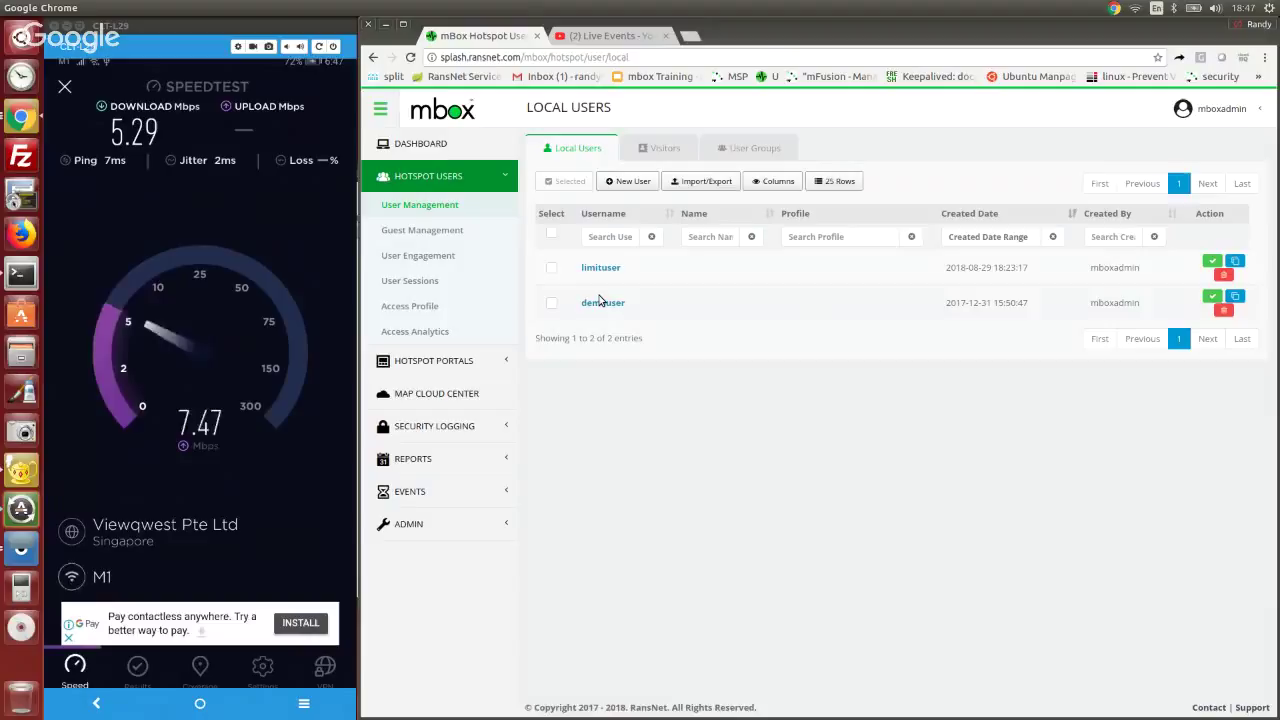
- Compare the speed limits of the access profiles ending in "byfacebook" and "byemail", and return to the profile list
click(421, 312)
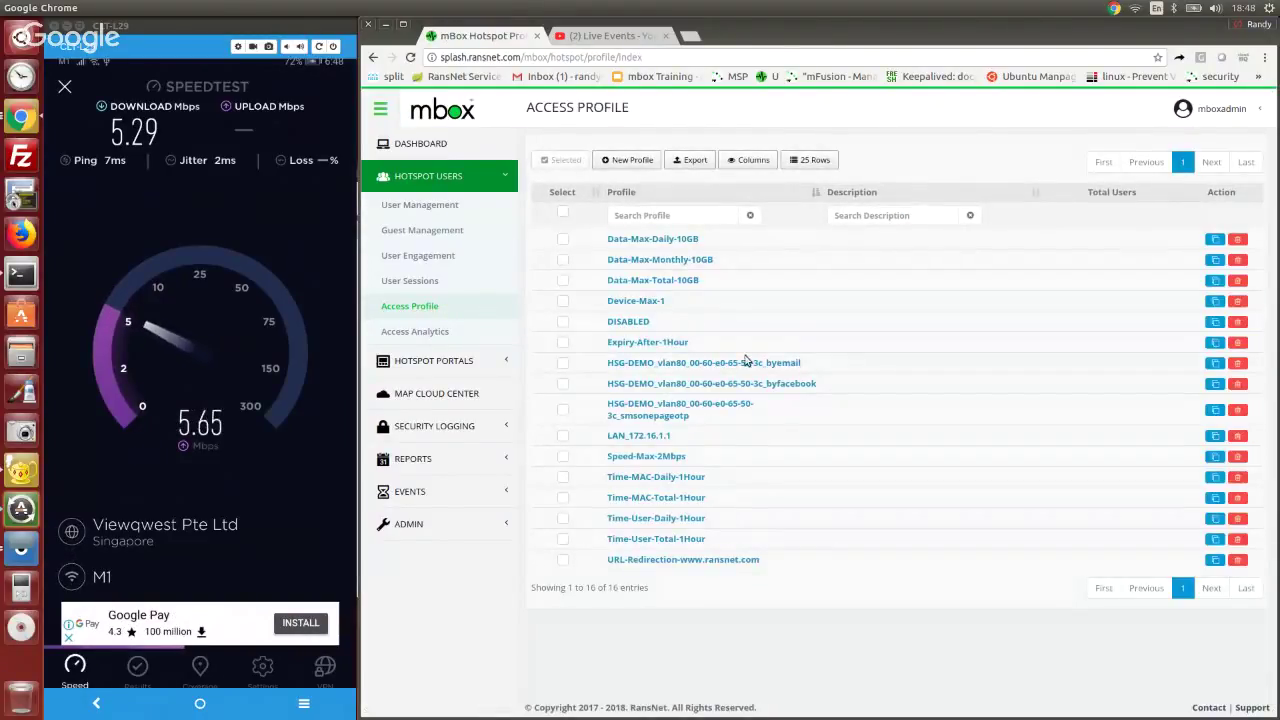
click(776, 386)
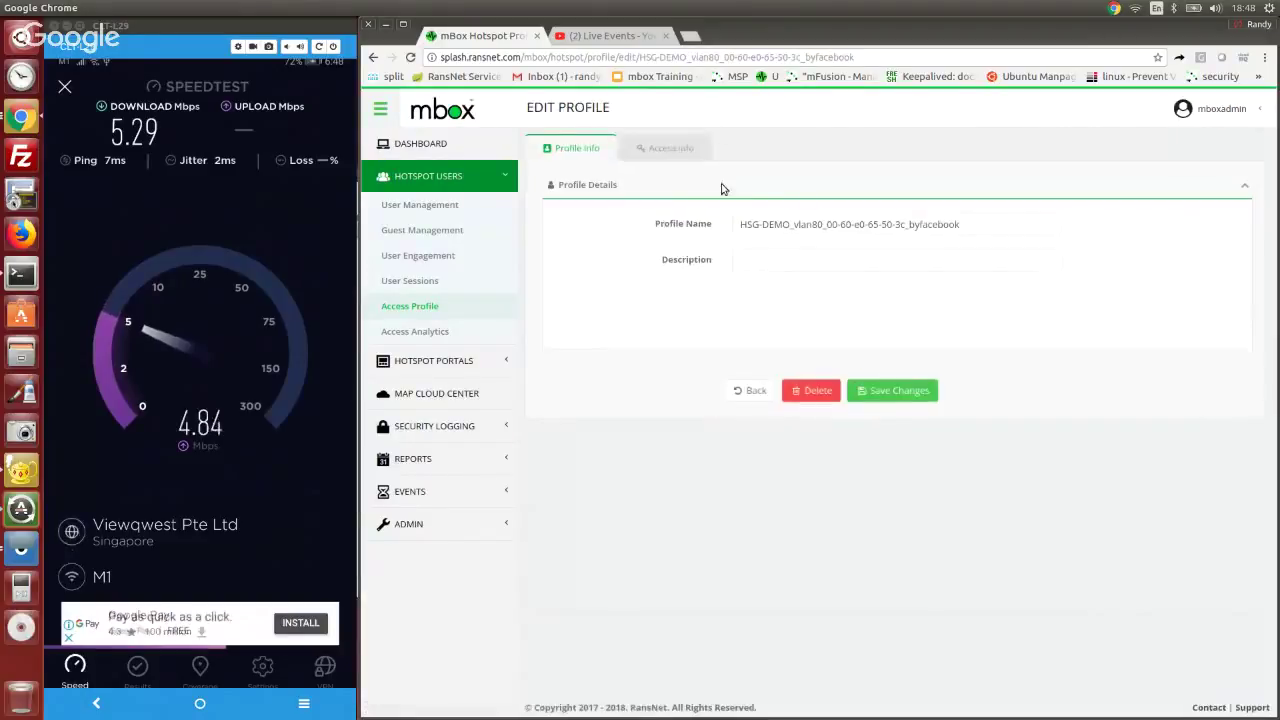
click(665, 148)
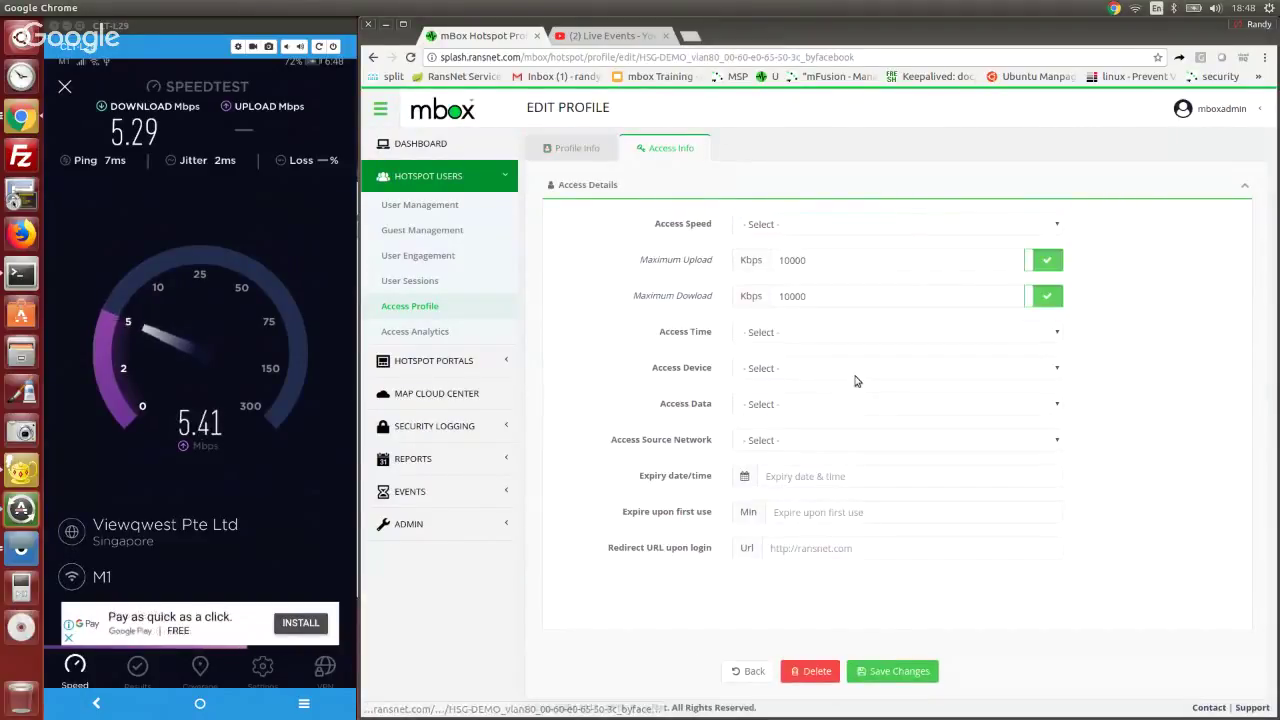
click(745, 671)
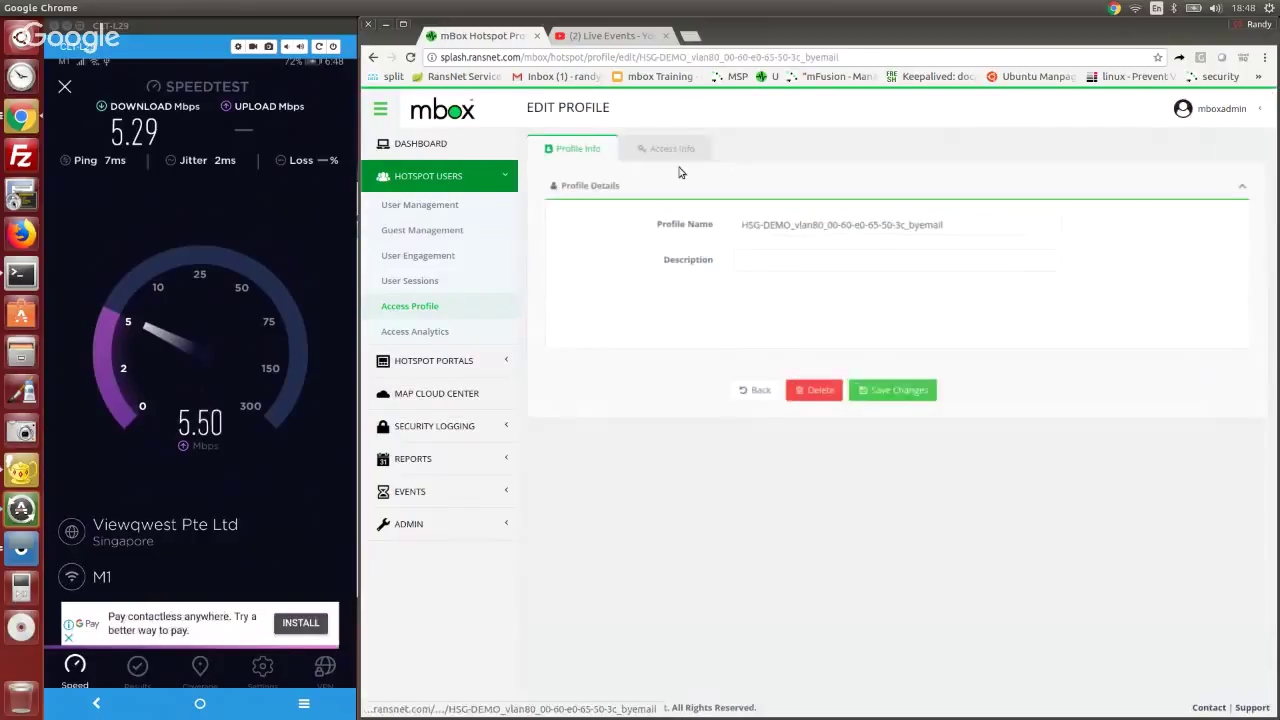
click(685, 157)
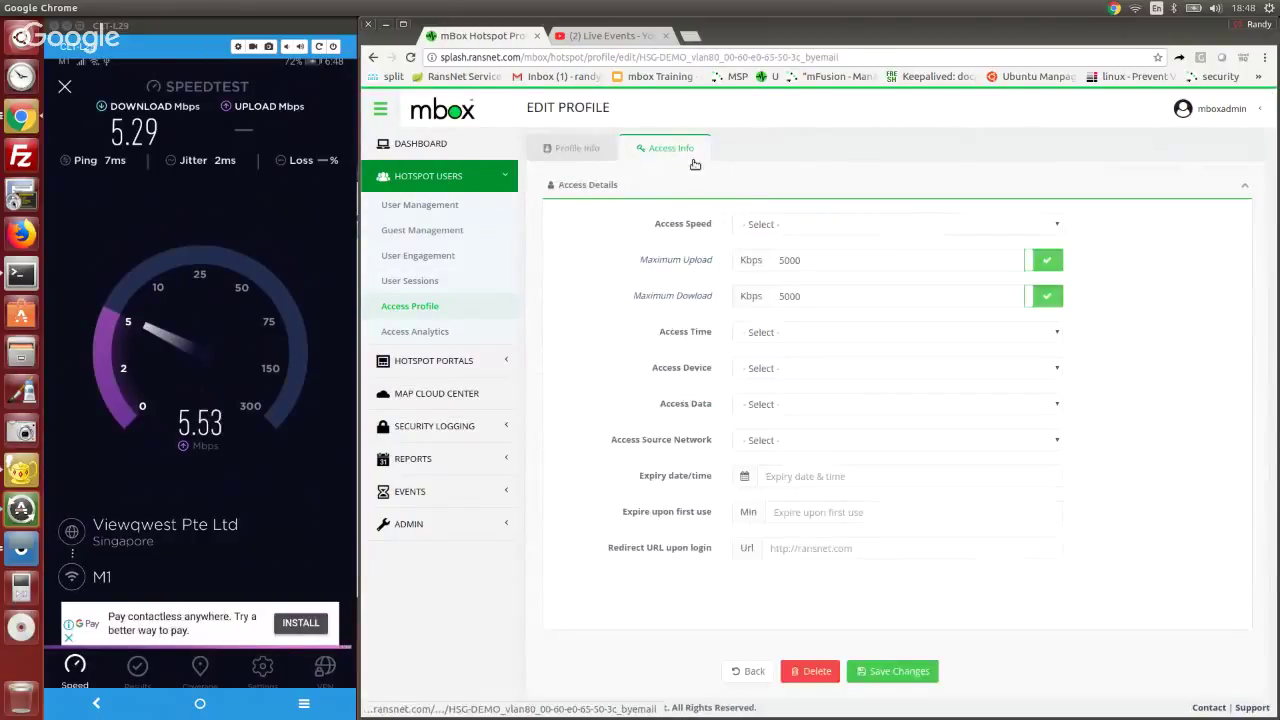
click(747, 671)
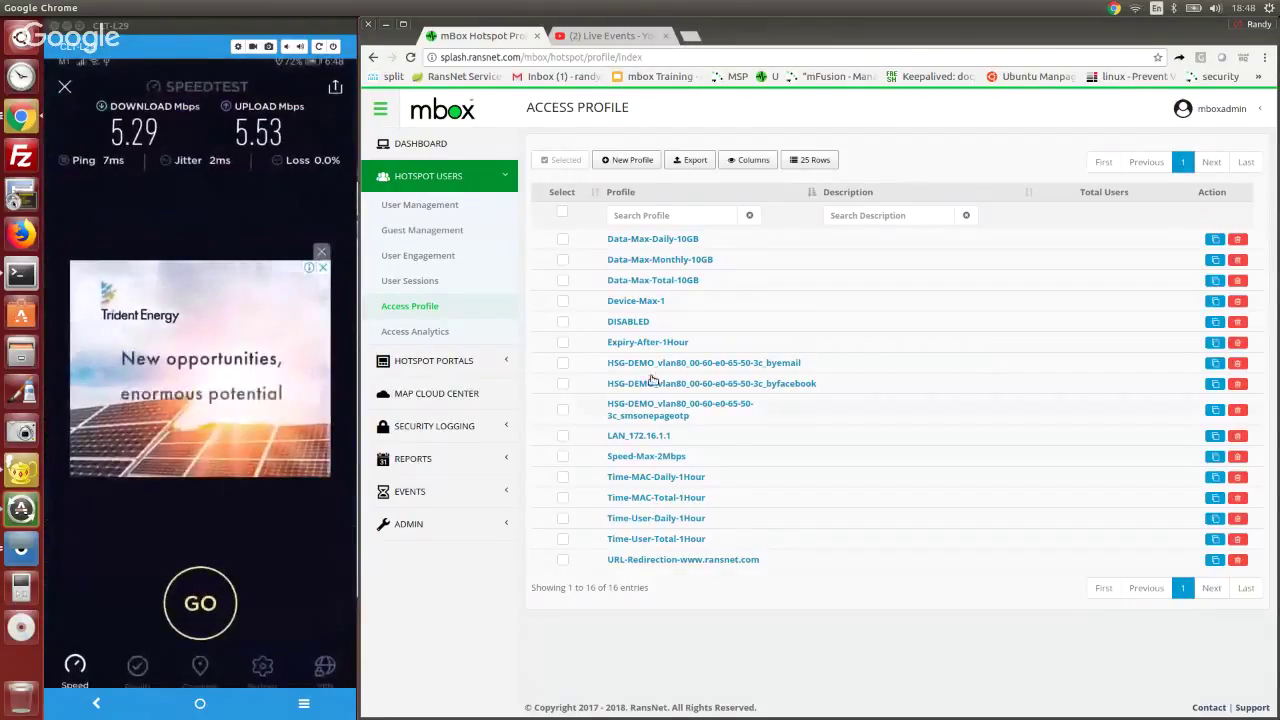
- Check the local users list for the newly registered Facebook user and the access profile assigned to it
click(450, 208)
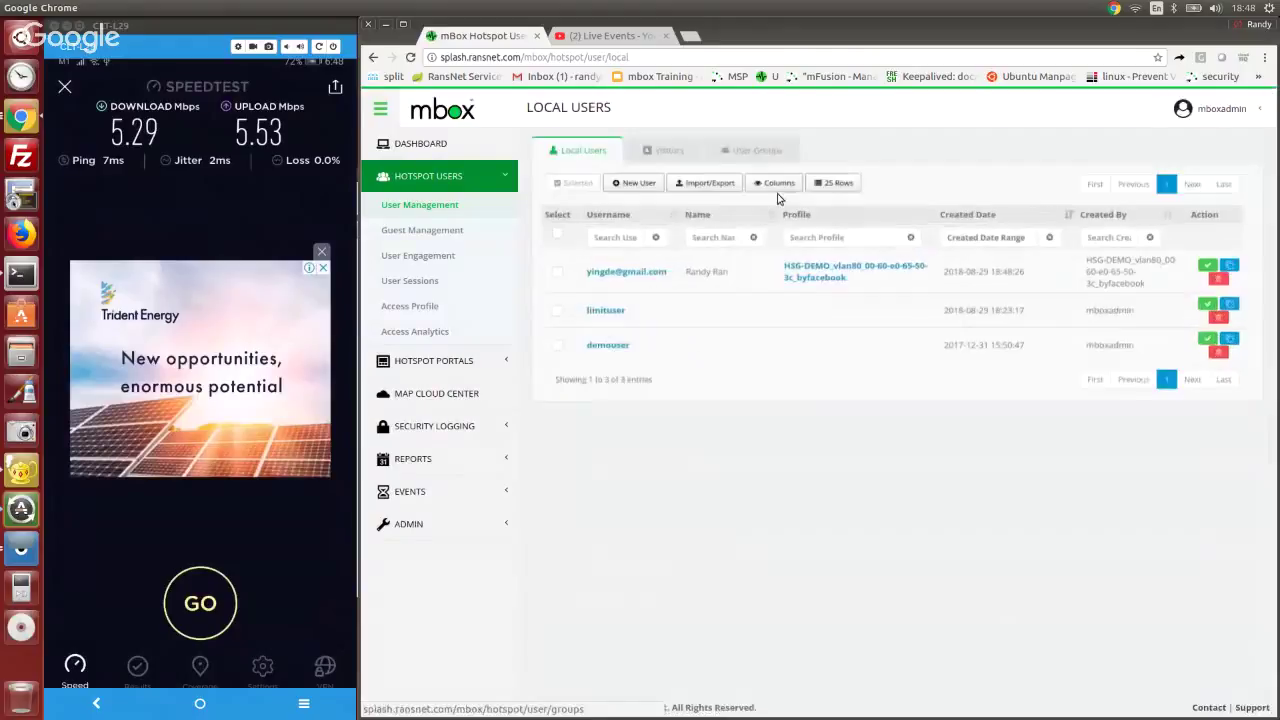
drag(647, 273, 600, 272)
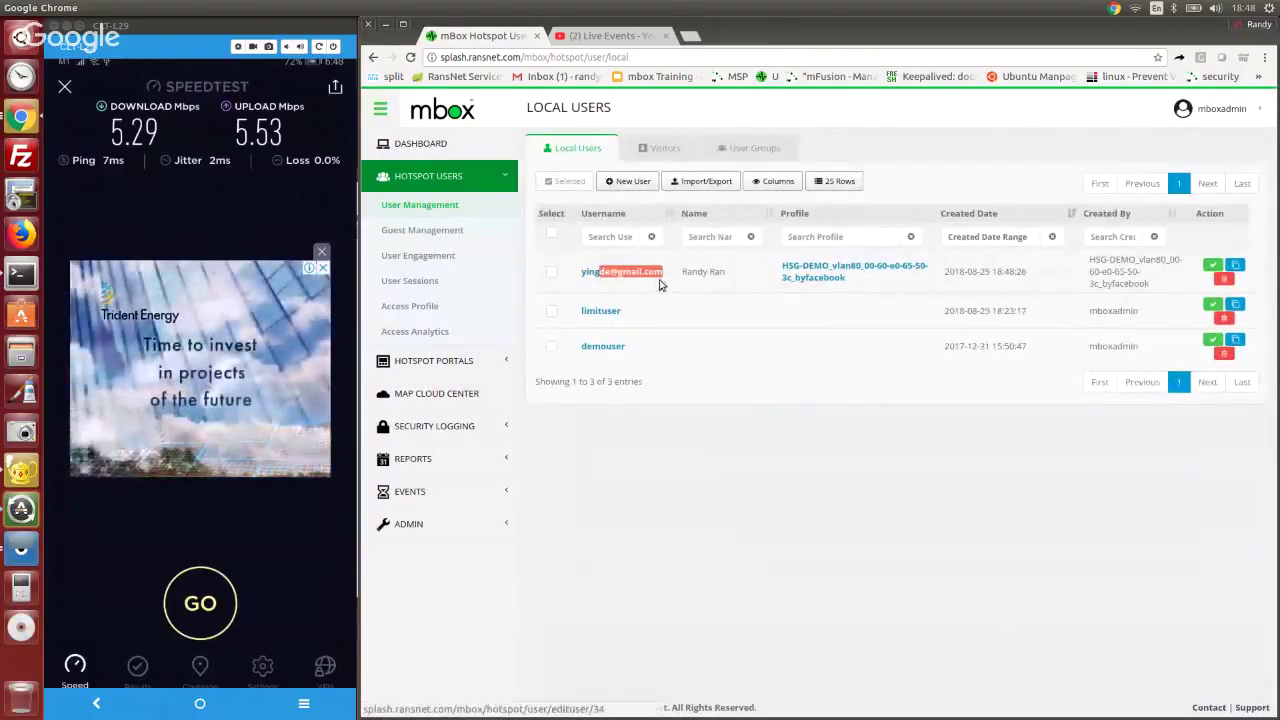
mouse_move(795, 292)
mouse_down()
mouse_move(850, 280)
mouse_move(790, 270)
mouse_up()
click(857, 282)
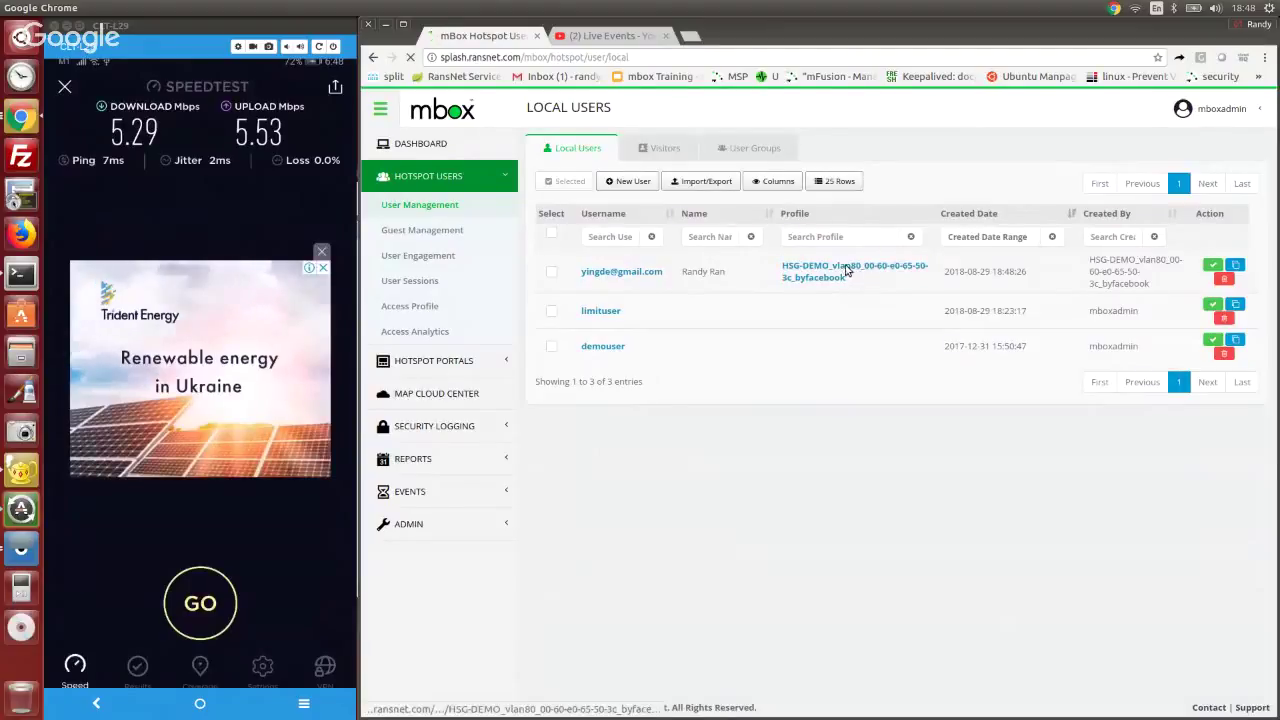
- Examine the access limits of the Facebook user's assigned profile, and return to the local users list
click(810, 272)
click(680, 150)
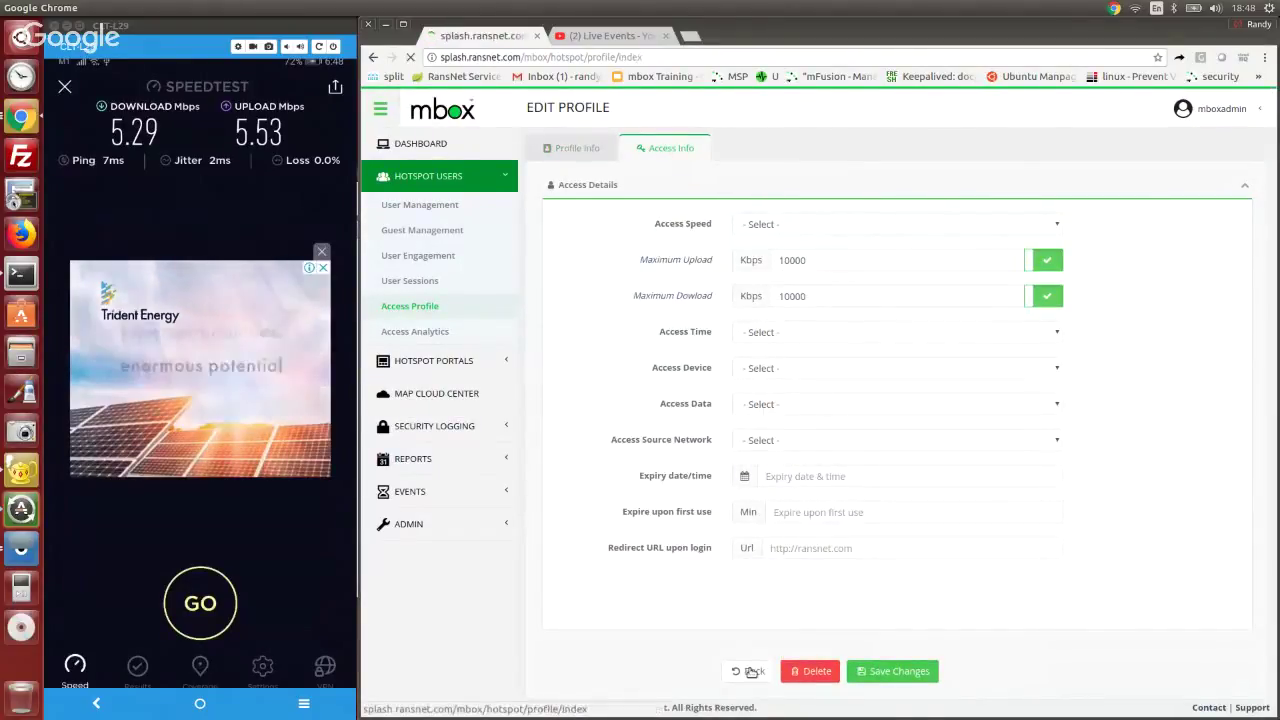
click(753, 670)
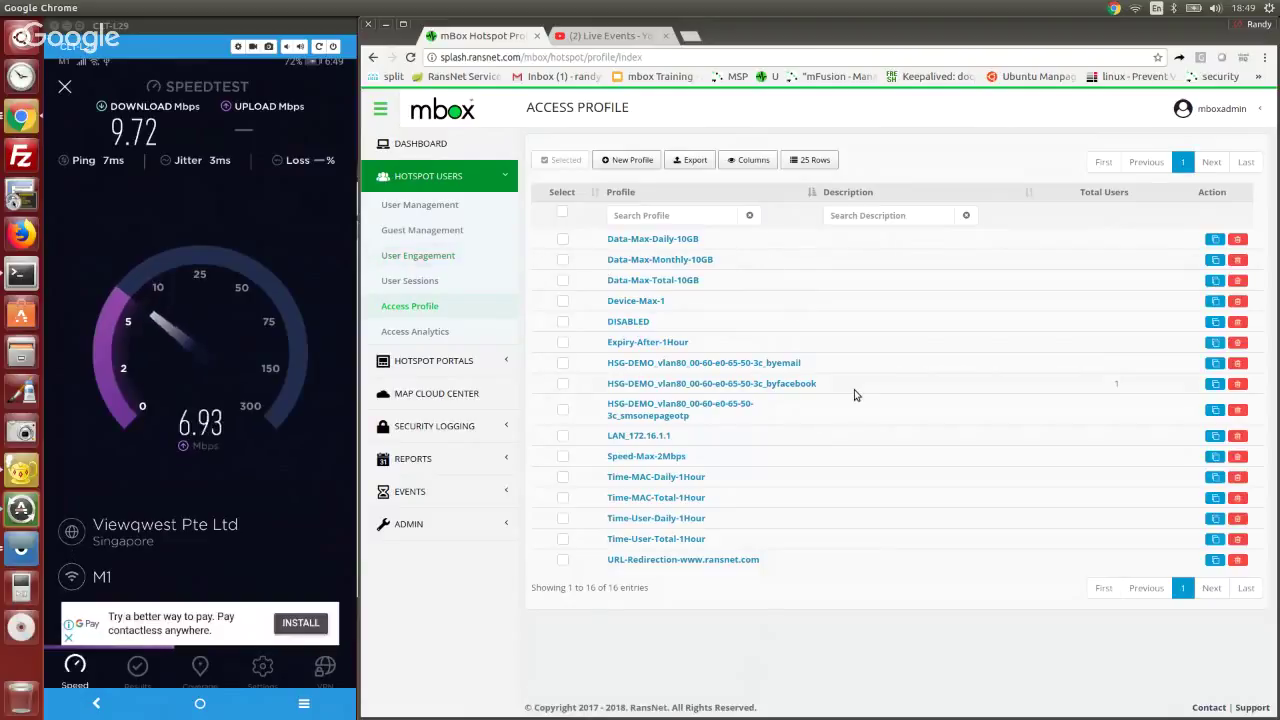
click(431, 206)
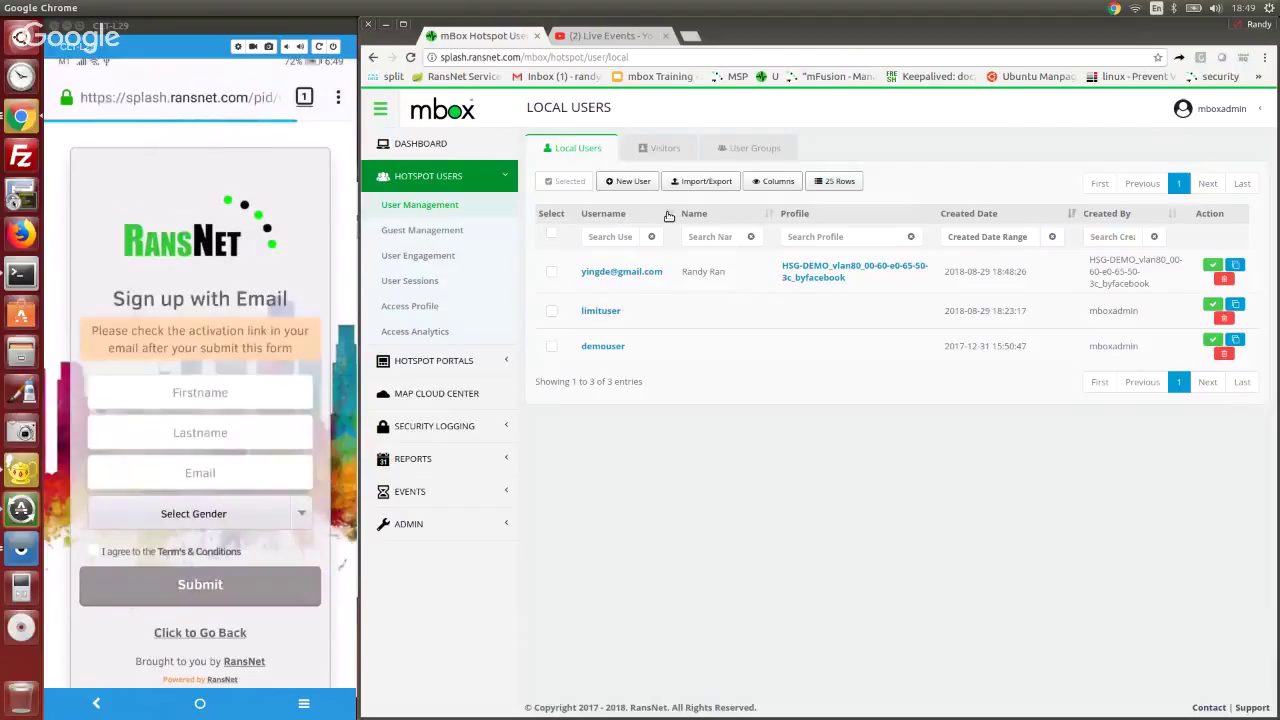
- Fill in the phone's email sign-up form with the guest's first name, last name and email address, choosing Male as gender
text(Randy)
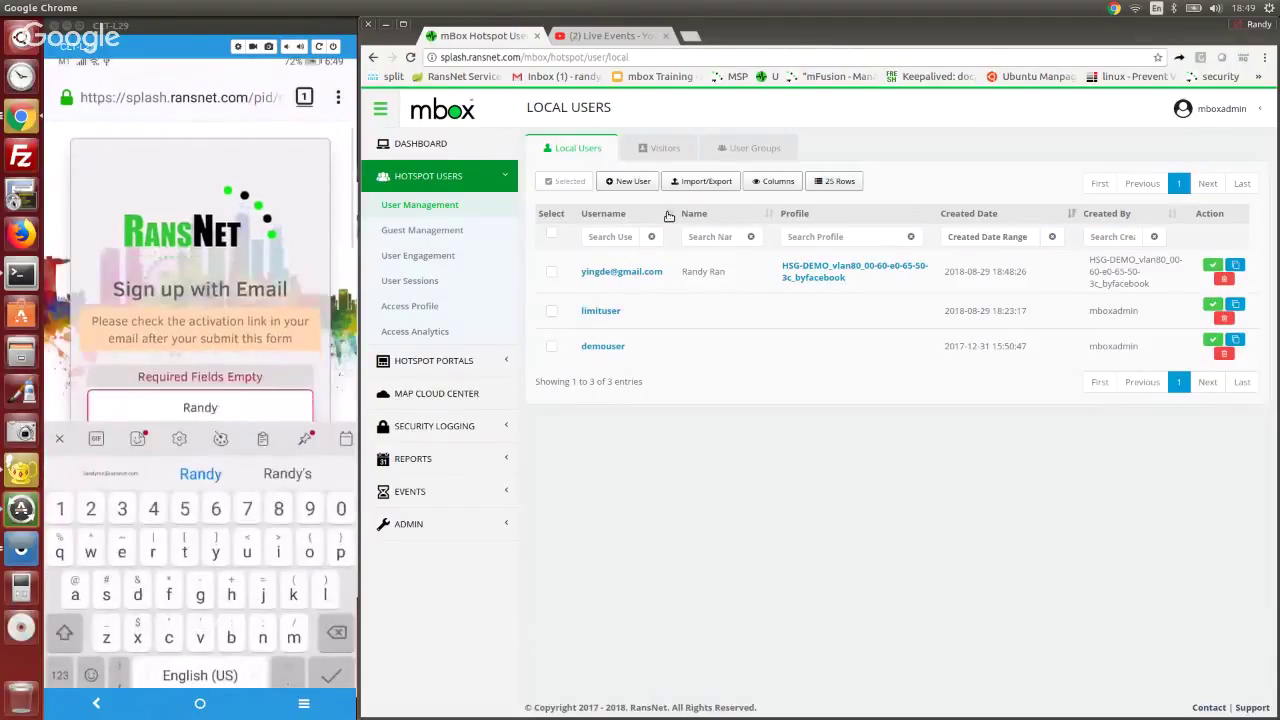
key(Tab)
text(Ran)
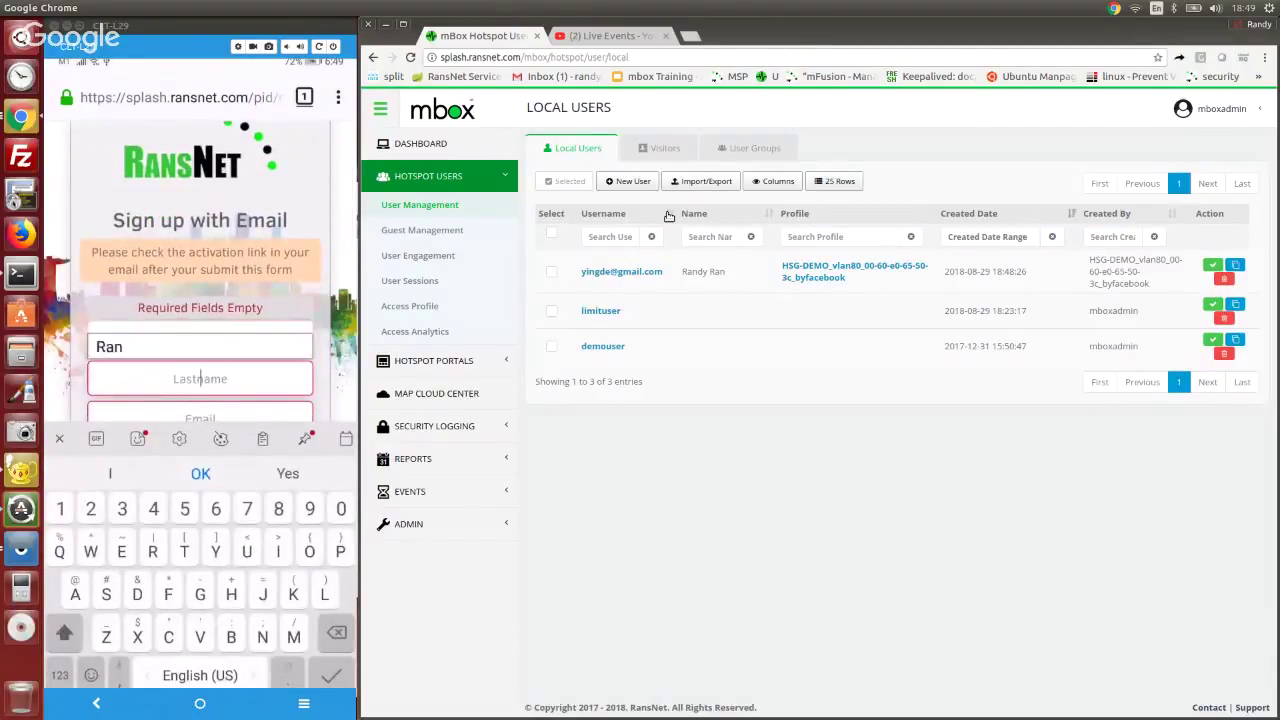
key(Tab)
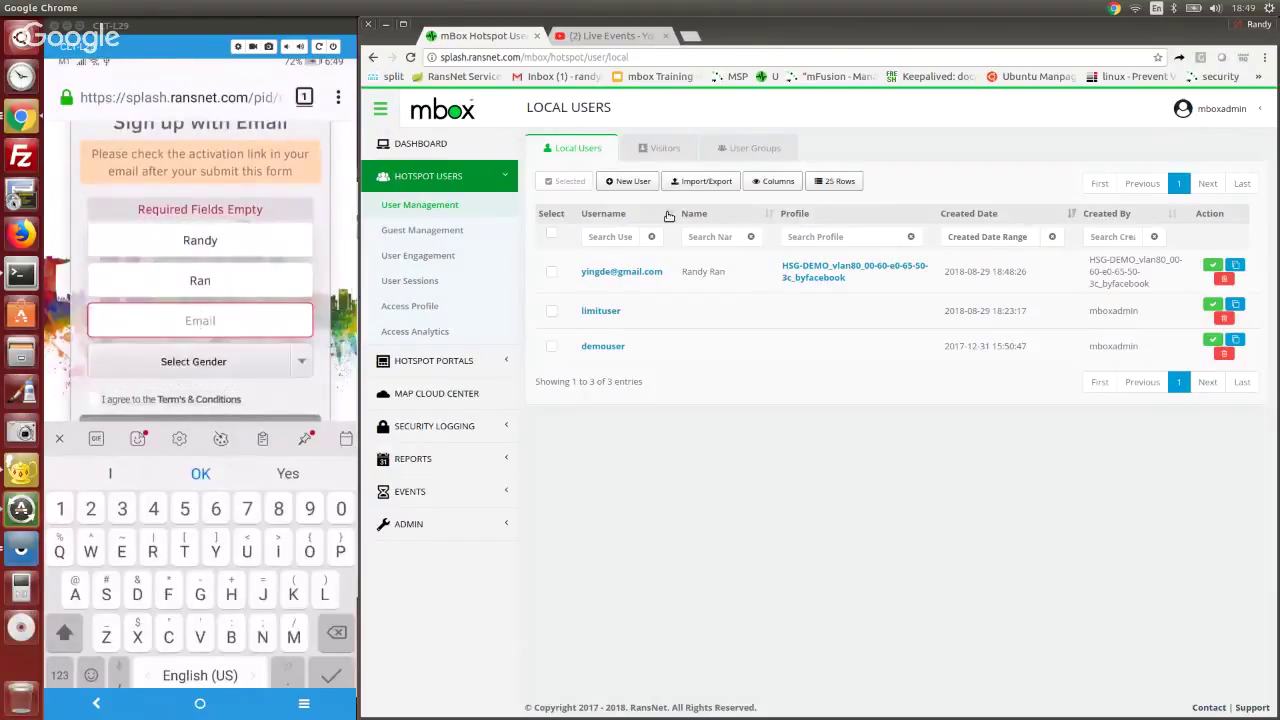
key(Down)
key(Down)
key(Return)
key(Tab)
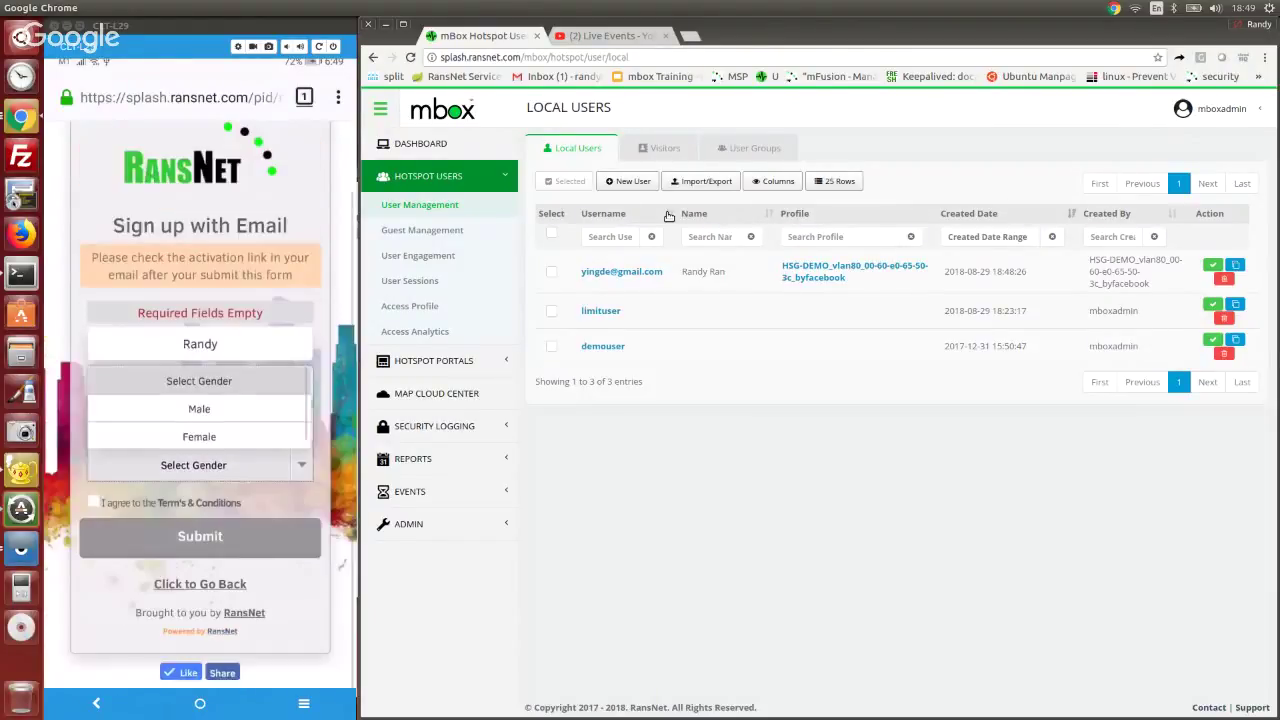
key(Down)
key(Return)
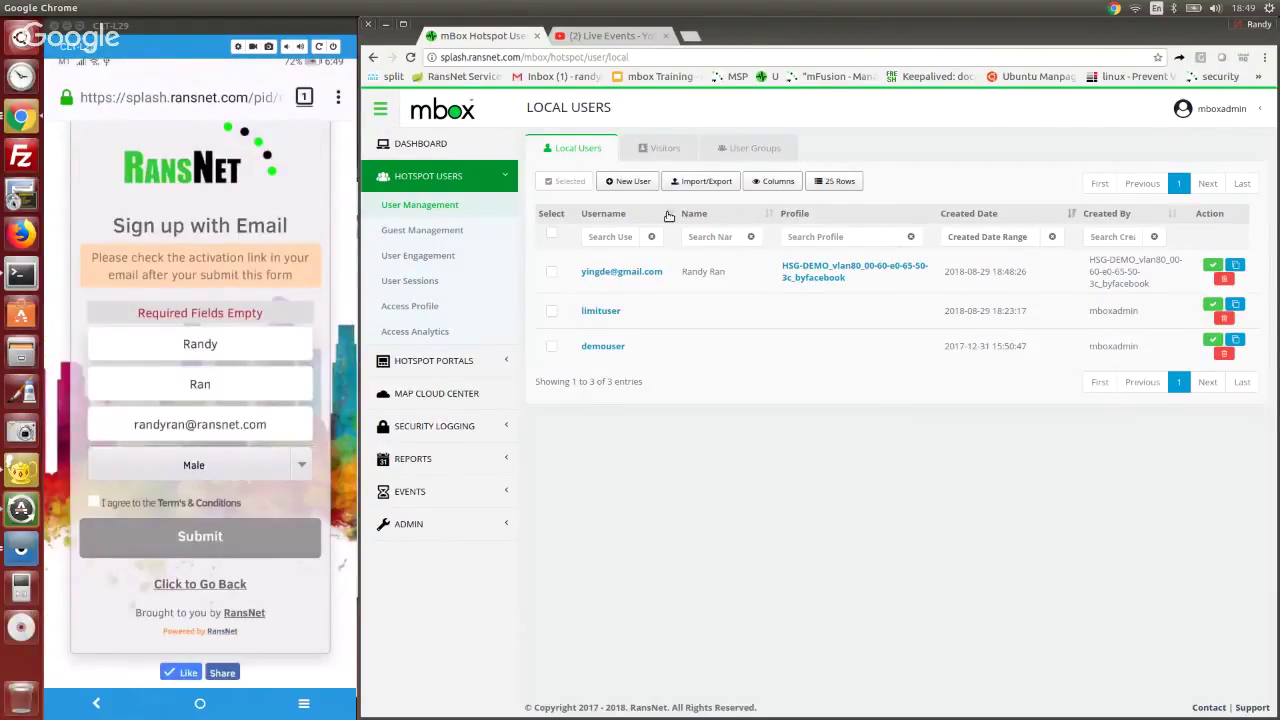
- Agree to the Terms & Conditions and submit the email sign-up form on the phone
key(Tab)
key(space)
key(Tab)
key(Return)
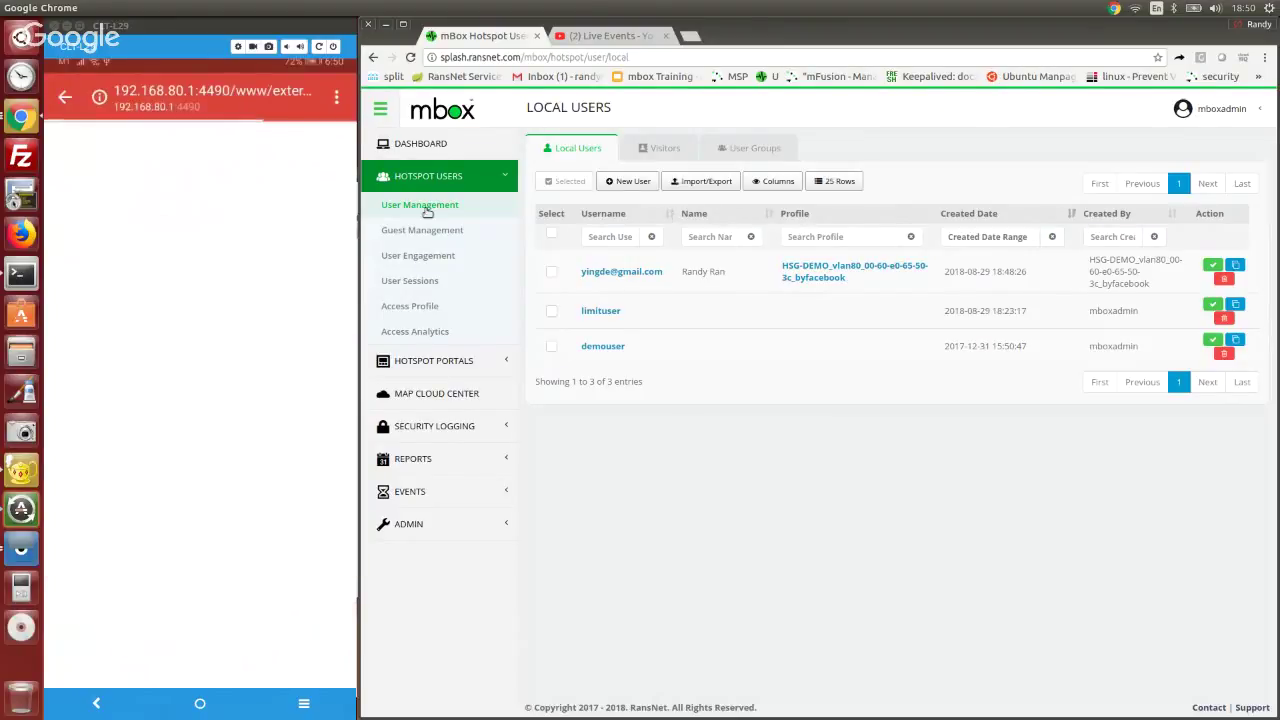
- Refresh the local users list, examine the speed limits of the new email user's assigned profile, and return to the list
click(426, 207)
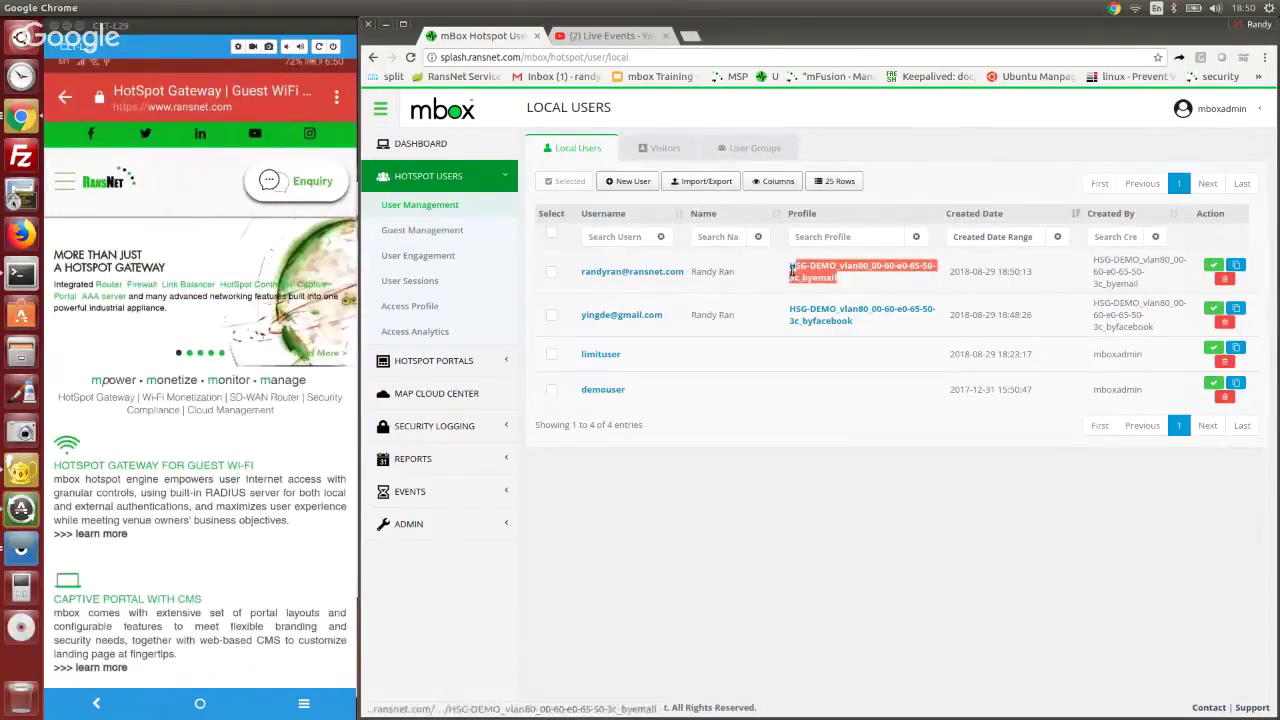
click(841, 275)
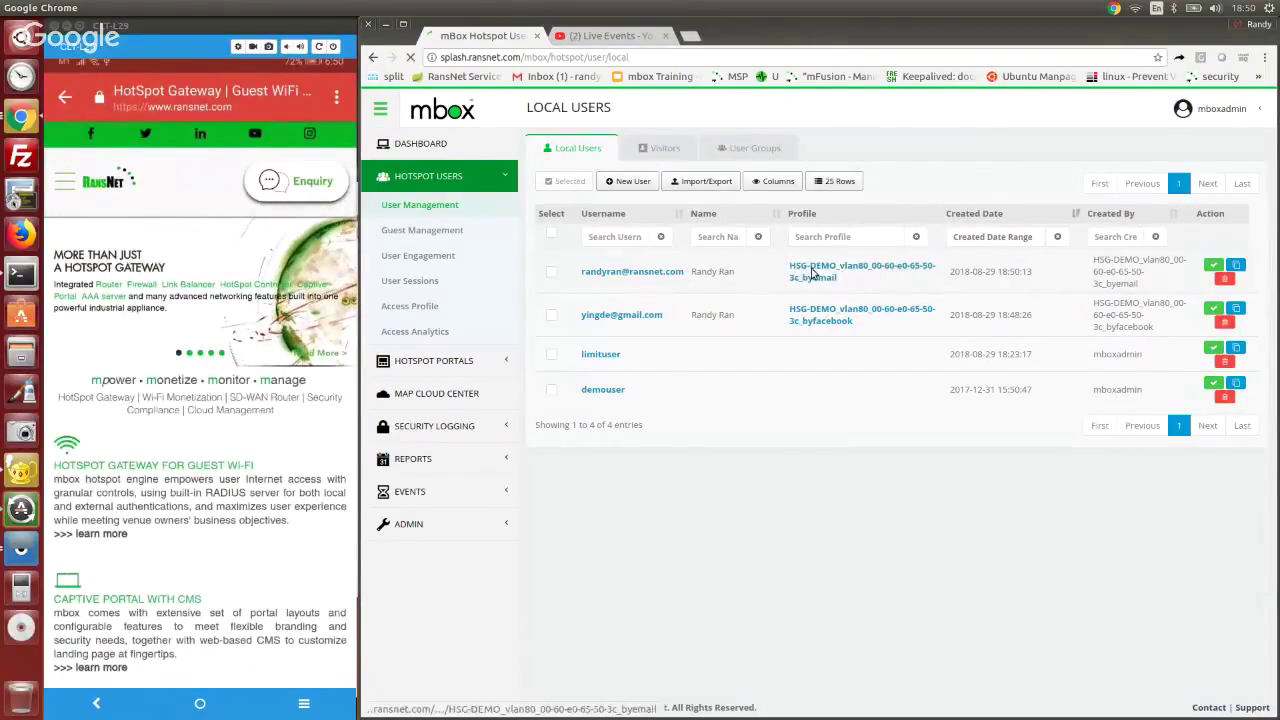
click(664, 144)
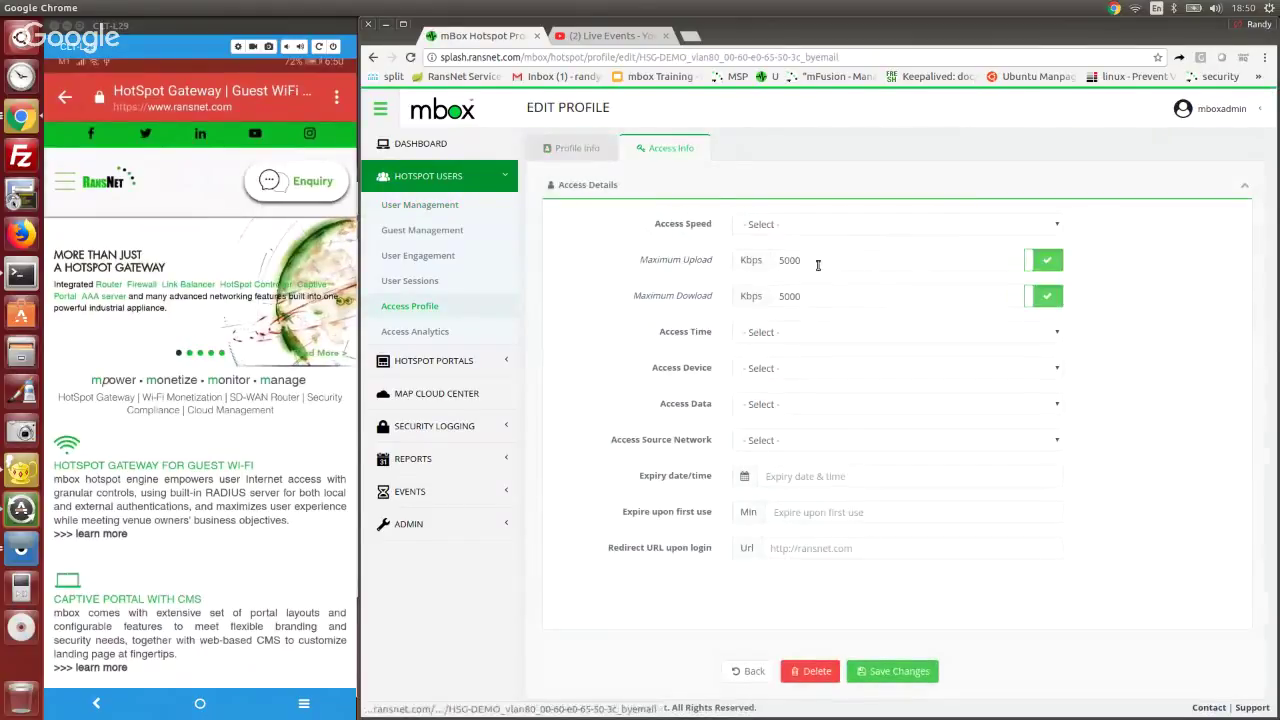
click(424, 205)
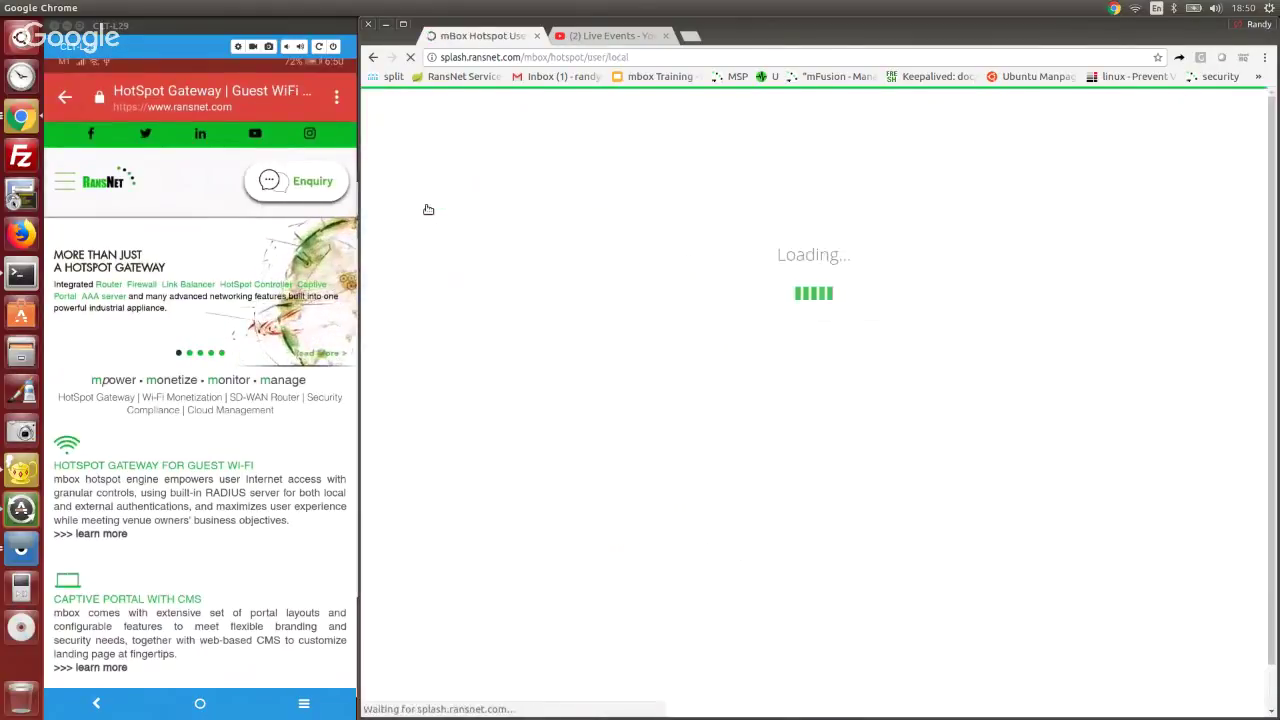